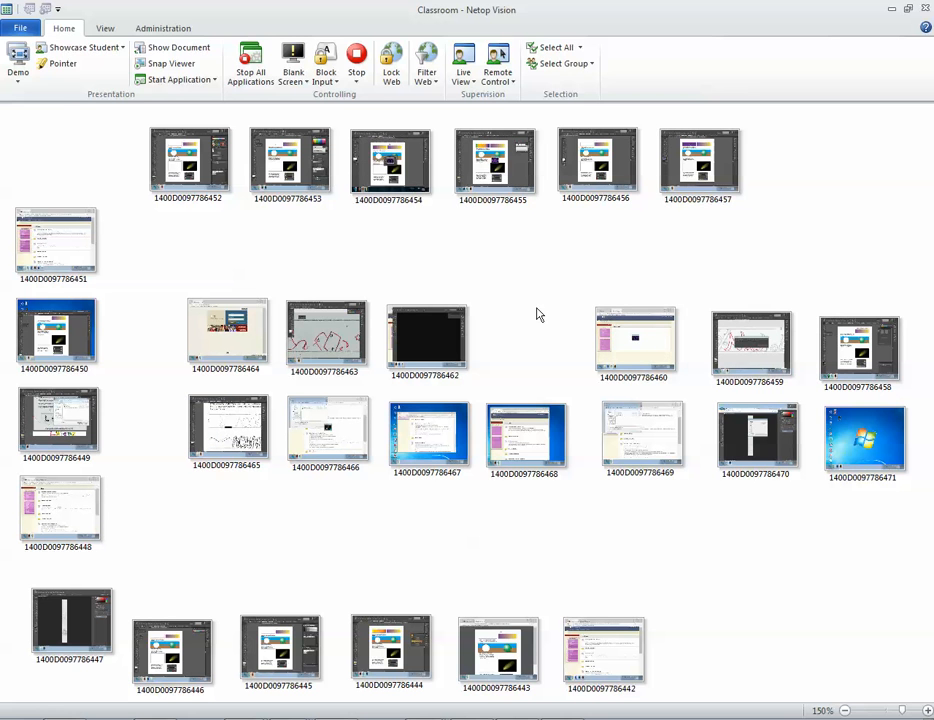
Minimize the classroom monitoring window to switch to the Gradient Tool Warm Up worksheet in Adobe Illustrator.
{"action": "left_click", "coordinate": [20, 78]}
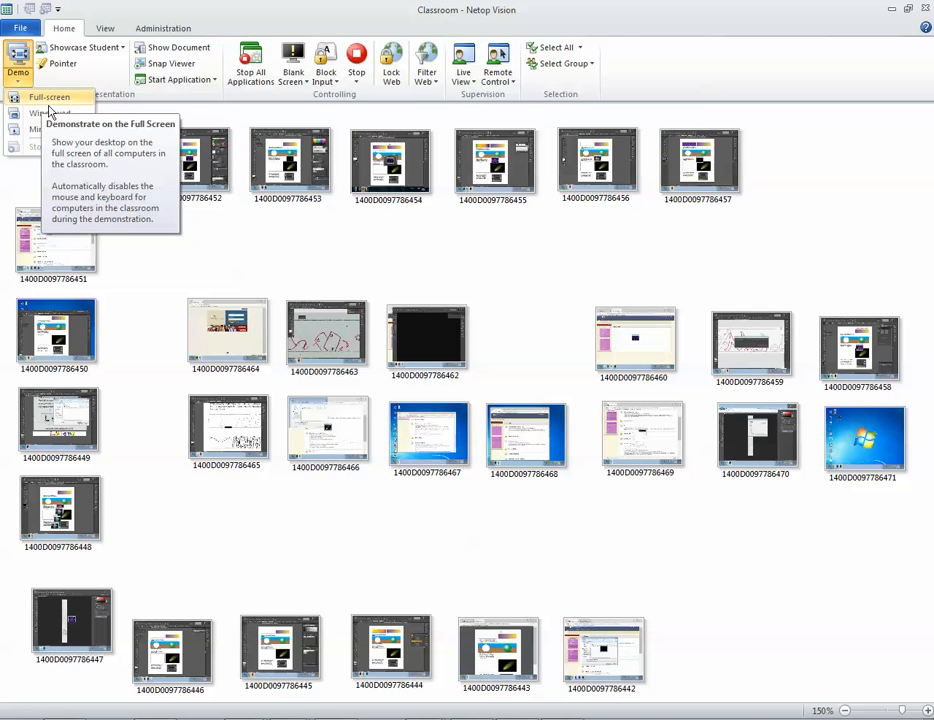
{"action": "left_click", "coordinate": [508, 266]}
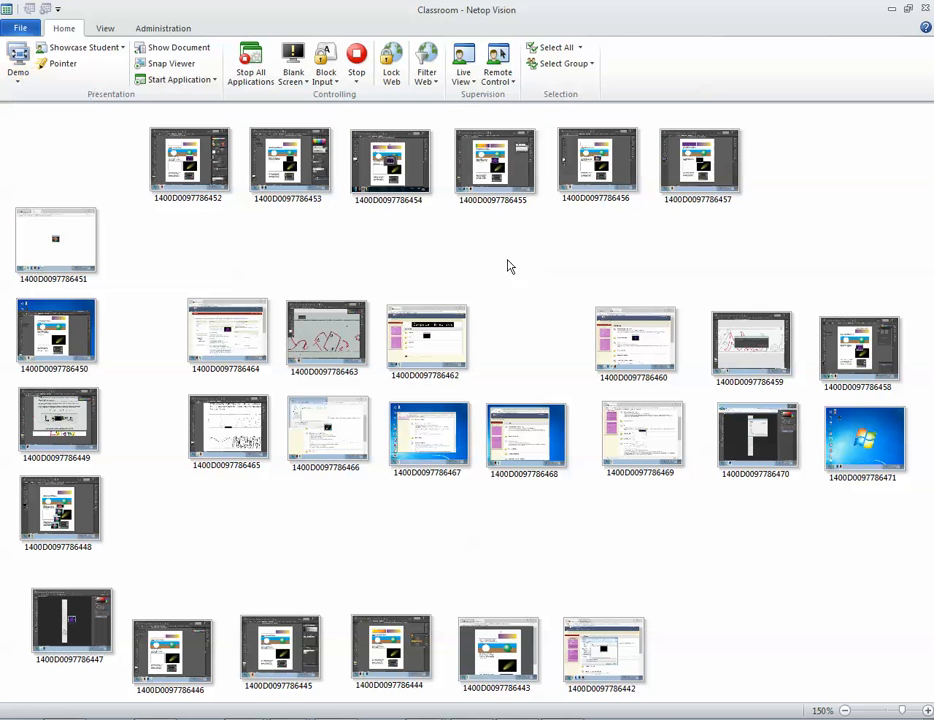
{"action": "left_click", "coordinate": [892, 10]}
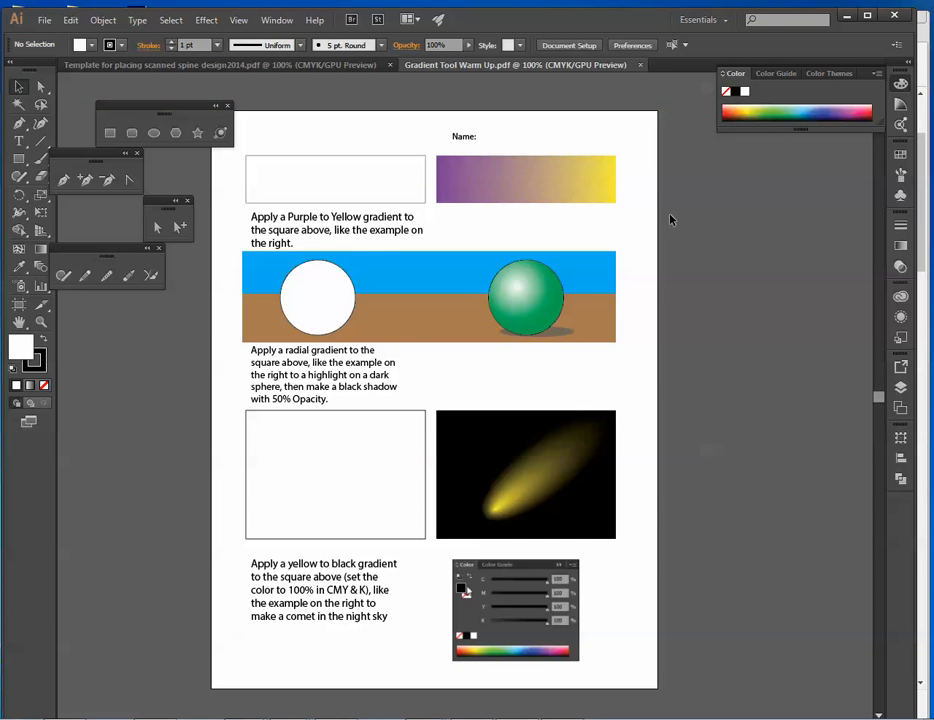
Undock the Tools panel, and float the Gradient Tool Warm Up document before docking it back as a tab.
{"action": "left_click", "coordinate": [716, 22]}
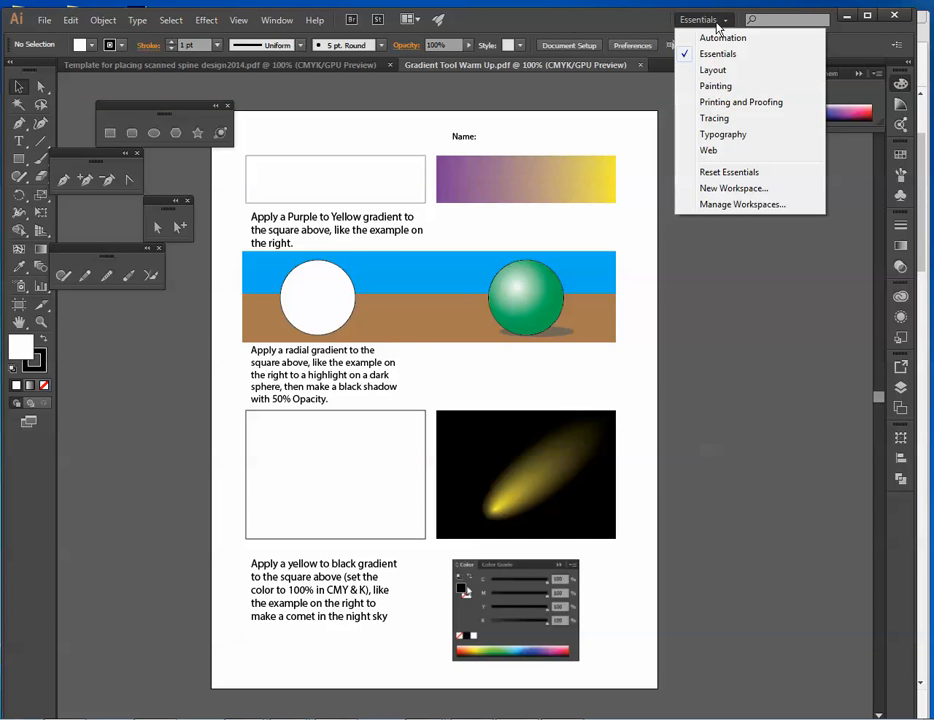
{"action": "left_click", "coordinate": [563, 25]}
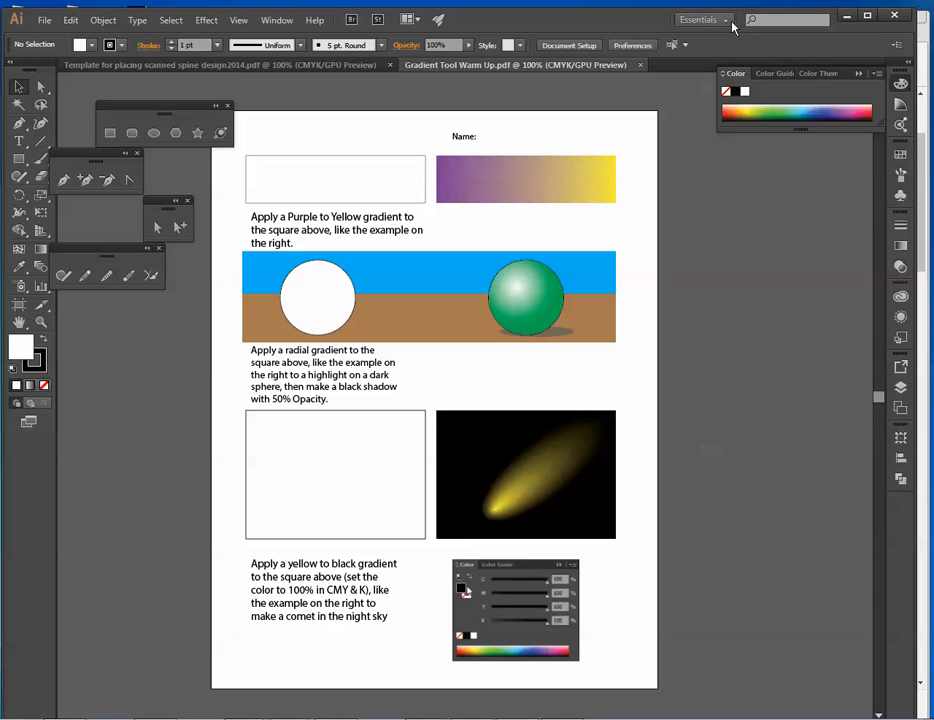
{"action": "left_click_drag", "start_coordinate": [22, 68], "coordinate": [274, 126]}
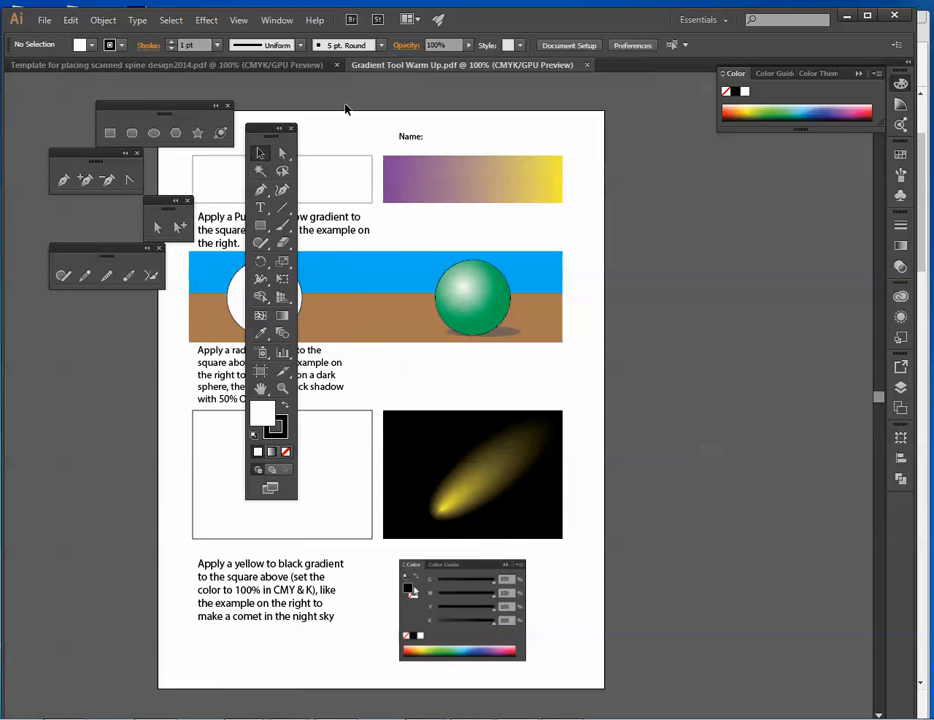
{"action": "left_click_drag", "start_coordinate": [406, 66], "coordinate": [208, 171]}
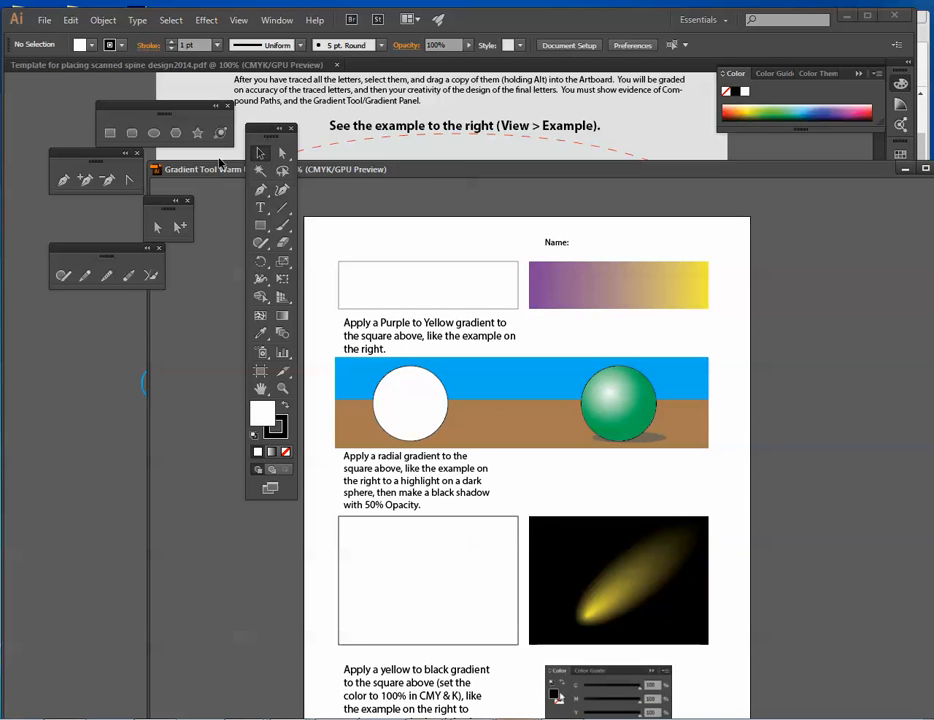
{"action": "left_click_drag", "start_coordinate": [410, 165], "coordinate": [281, 48]}
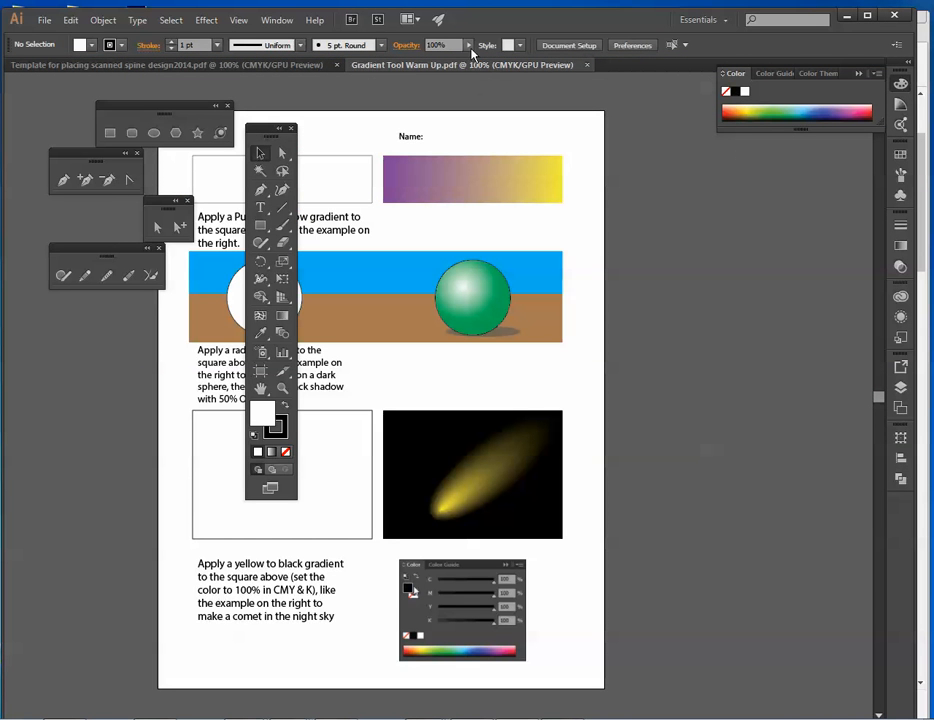
Reset the Essentials workspace to its default panel layout.
{"action": "left_click", "coordinate": [727, 22]}
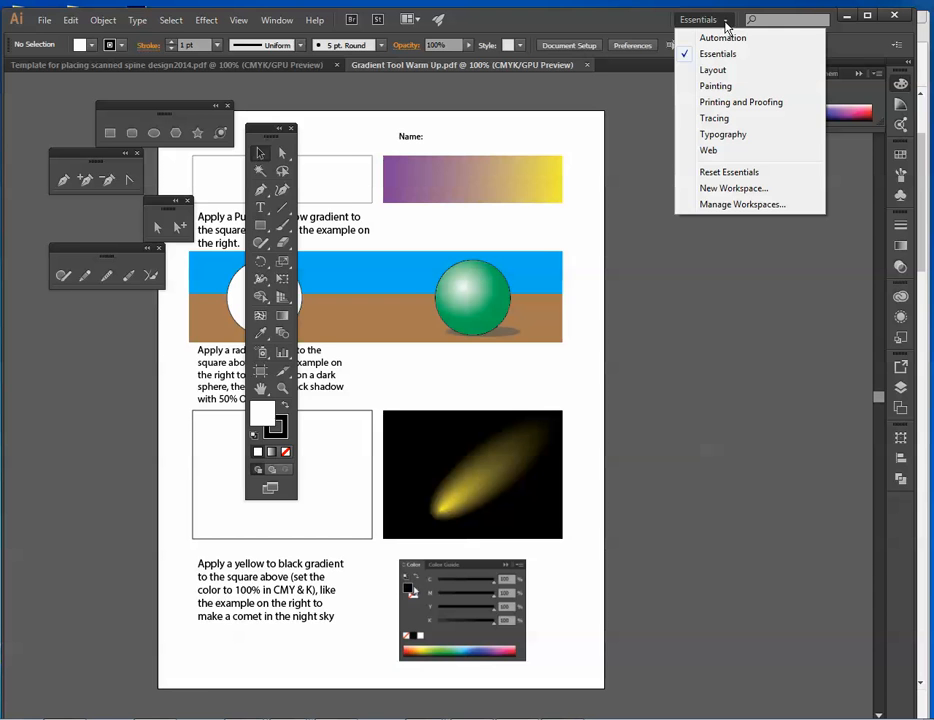
{"action": "left_click", "coordinate": [740, 173]}
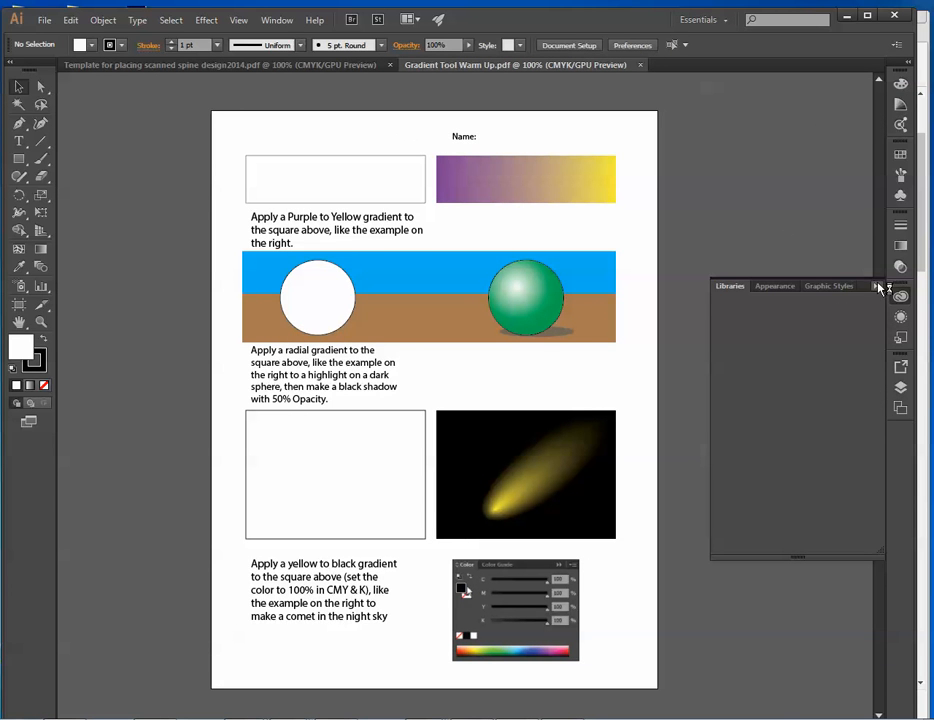
{"action": "left_click", "coordinate": [880, 288]}
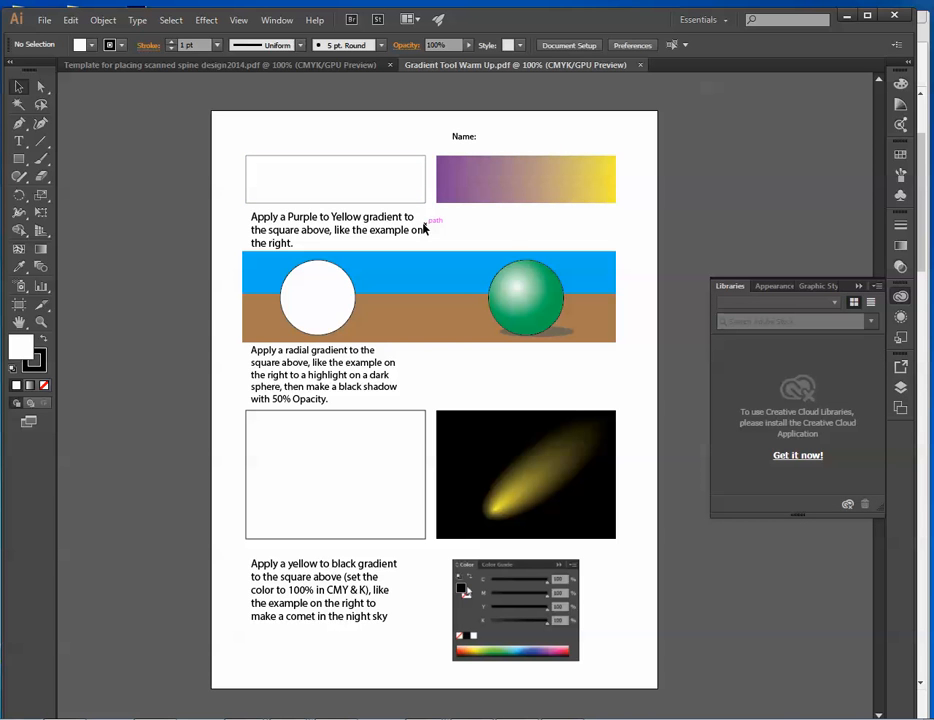
Select the empty rectangle at the top of the worksheet and fill it with the default white-to-black linear gradient.
{"action": "left_click", "coordinate": [319, 184]}
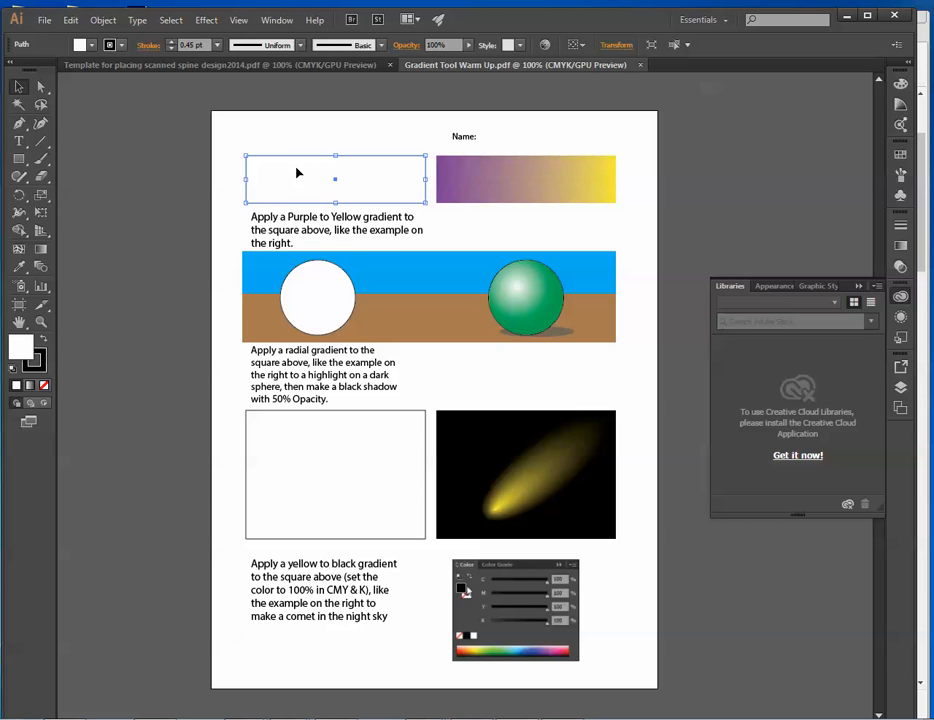
{"action": "left_click", "coordinate": [858, 286]}
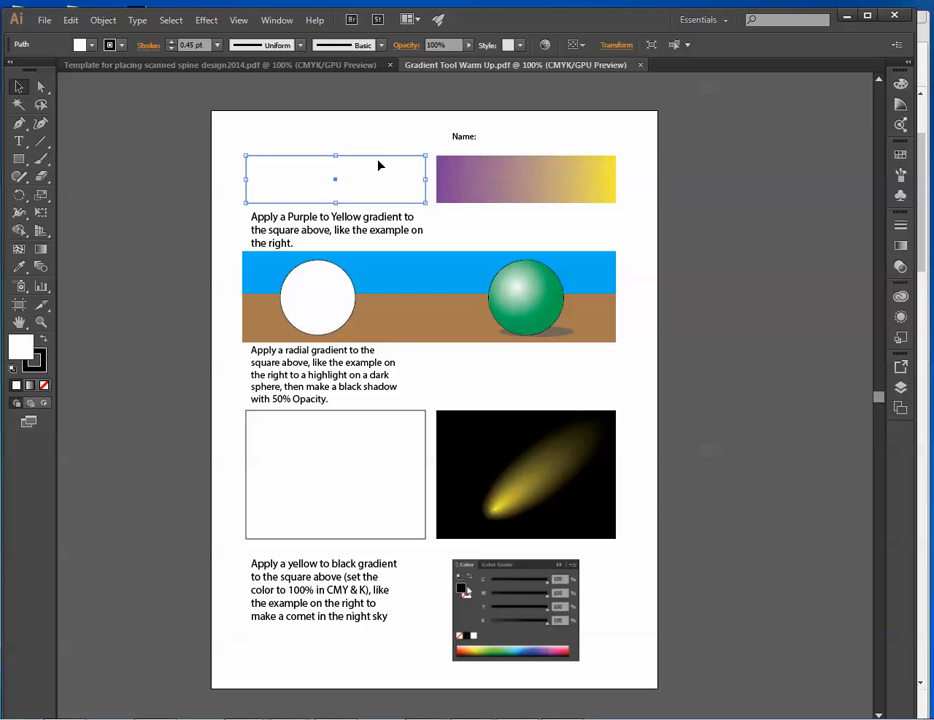
{"action": "left_click", "coordinate": [900, 245]}
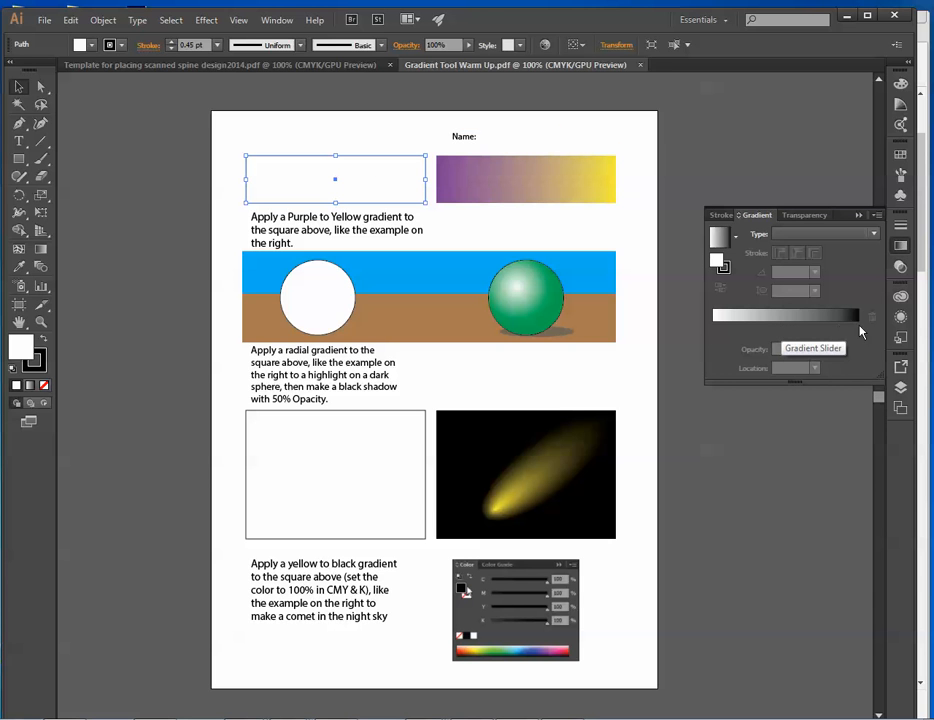
{"action": "left_click", "coordinate": [782, 338]}
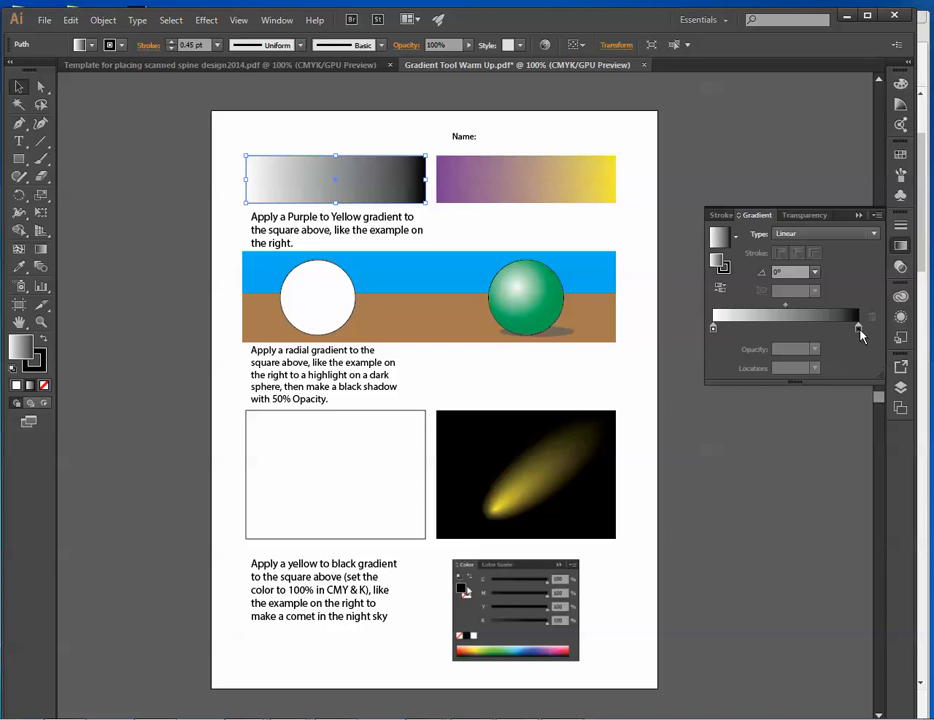
Recolor the top rectangle's gradient with a purple swatch for the starting stop and CMYK Yellow for the ending stop.
{"action": "mouse_move", "coordinate": [860, 335]}
{"action": "left_mouse_down"}
{"action": "mouse_move", "coordinate": [753, 333]}
{"action": "mouse_move", "coordinate": [858, 331]}
{"action": "left_mouse_up"}
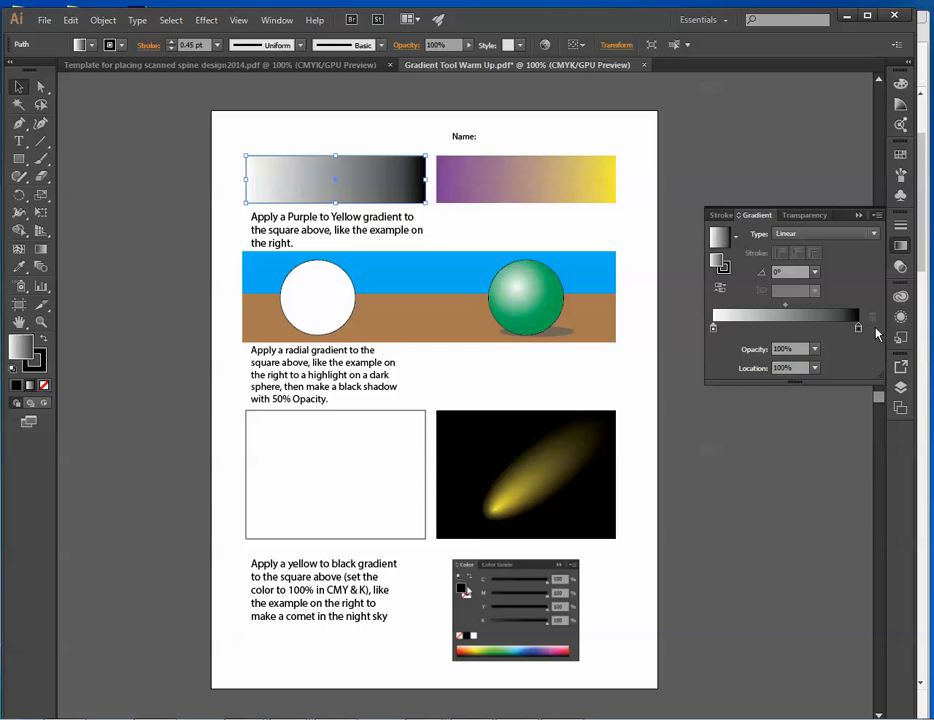
{"action": "double_click", "coordinate": [713, 330]}
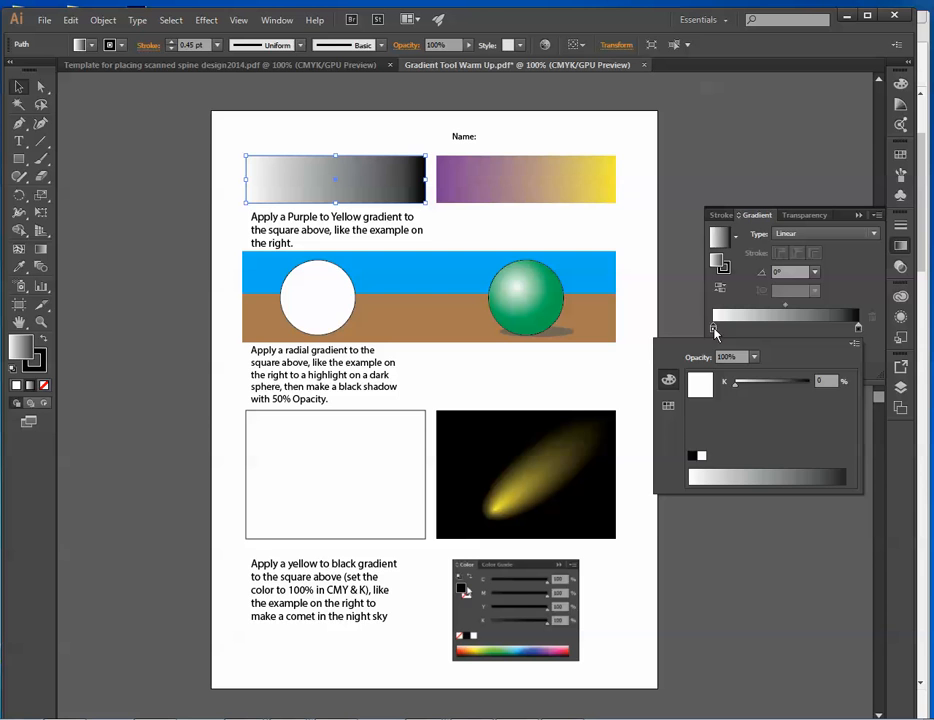
{"action": "left_click", "coordinate": [669, 406]}
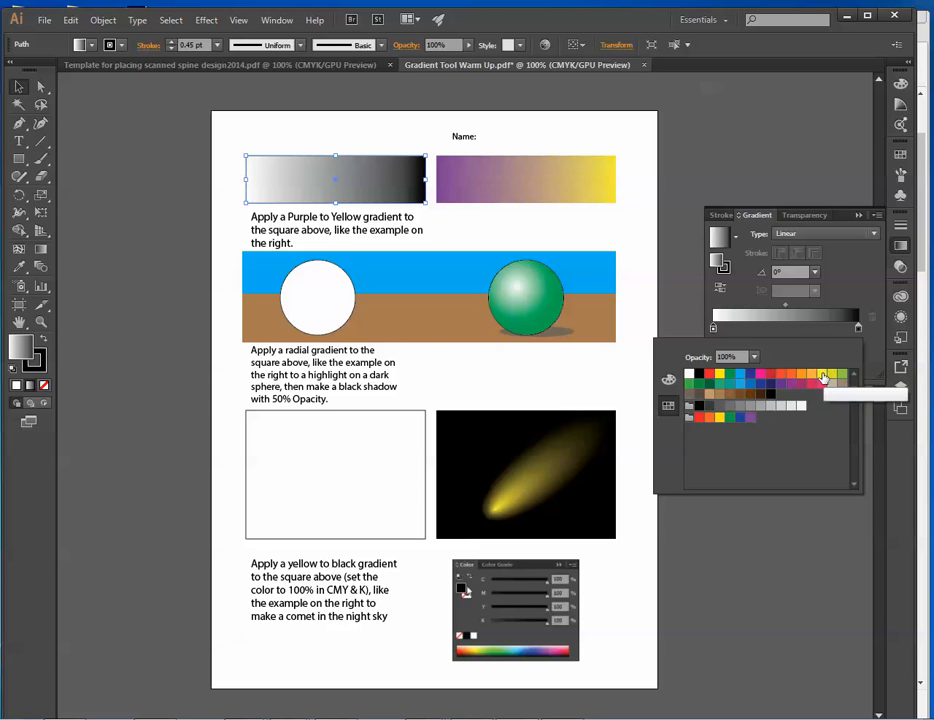
{"action": "left_click", "coordinate": [780, 385]}
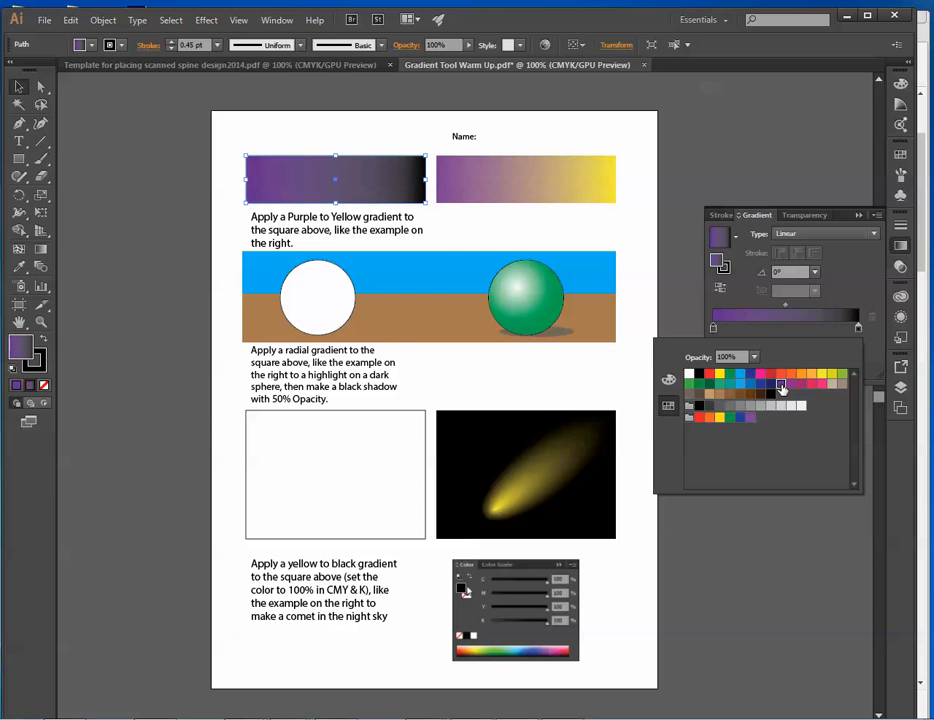
{"action": "double_click", "coordinate": [858, 330]}
{"action": "left_click", "coordinate": [721, 376]}
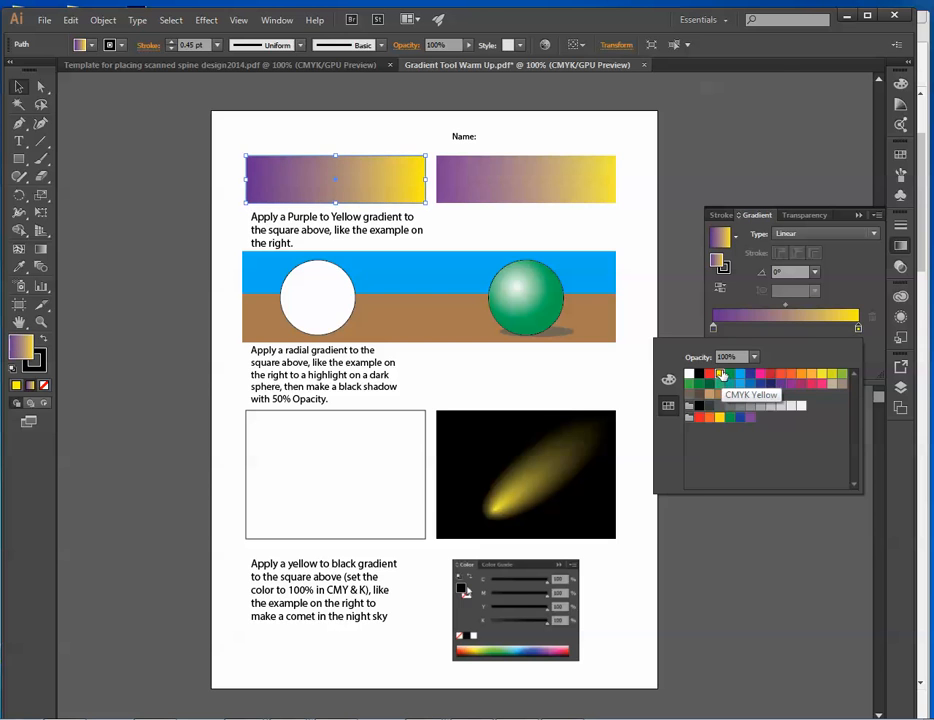
{"action": "left_click", "coordinate": [627, 227]}
{"action": "left_click", "coordinate": [627, 227]}
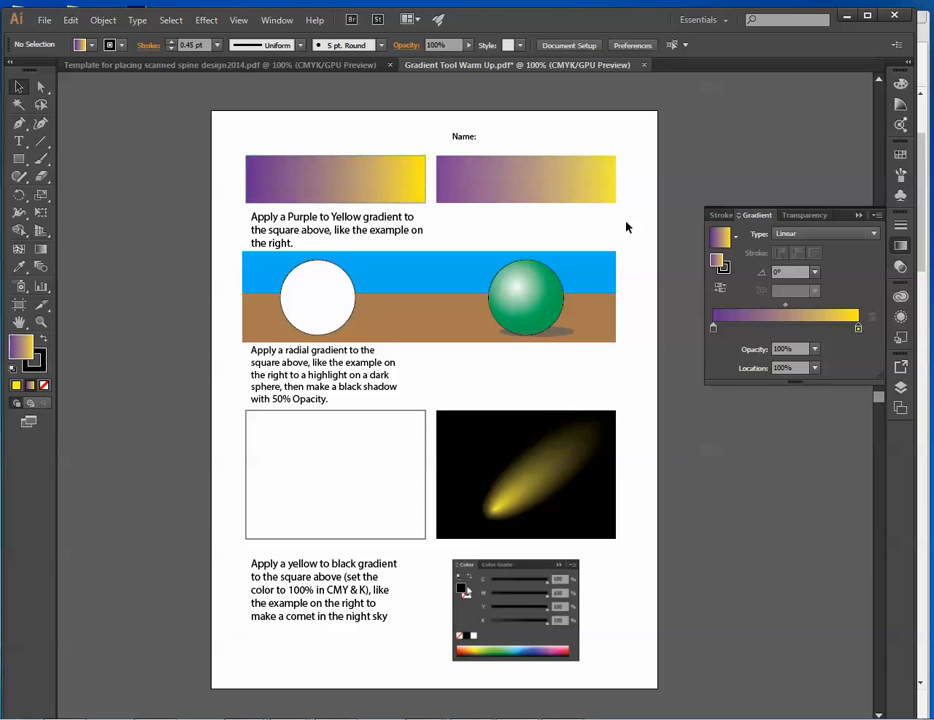
Redraw the top rectangle's gradient at several angles with the Gradient tool, finishing with a horizontal sweep across its full width.
{"action": "left_click", "coordinate": [312, 165]}
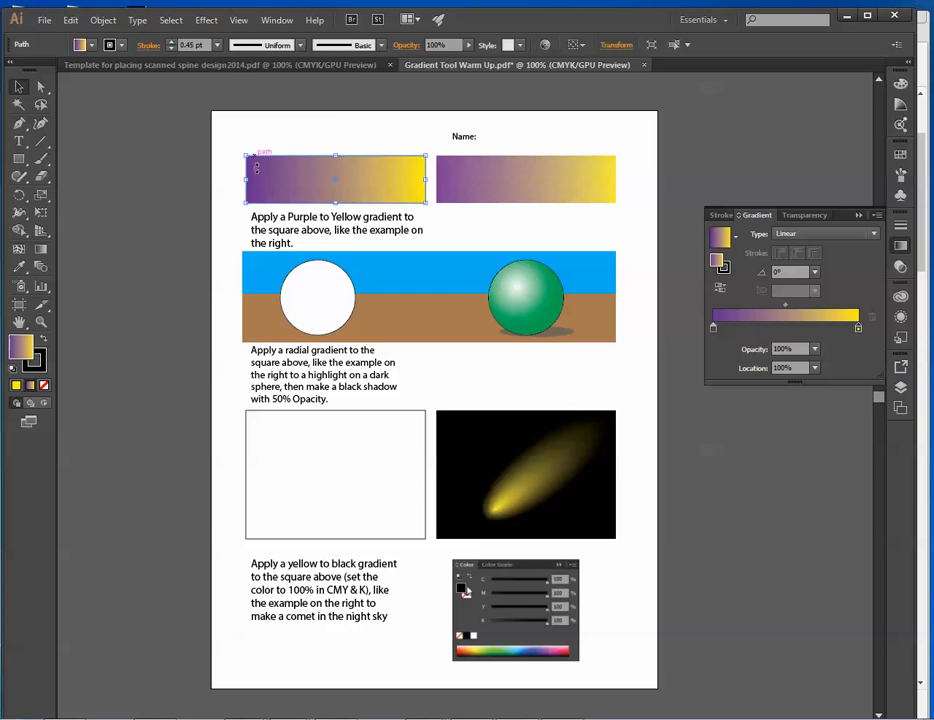
{"action": "left_click", "coordinate": [38, 254]}
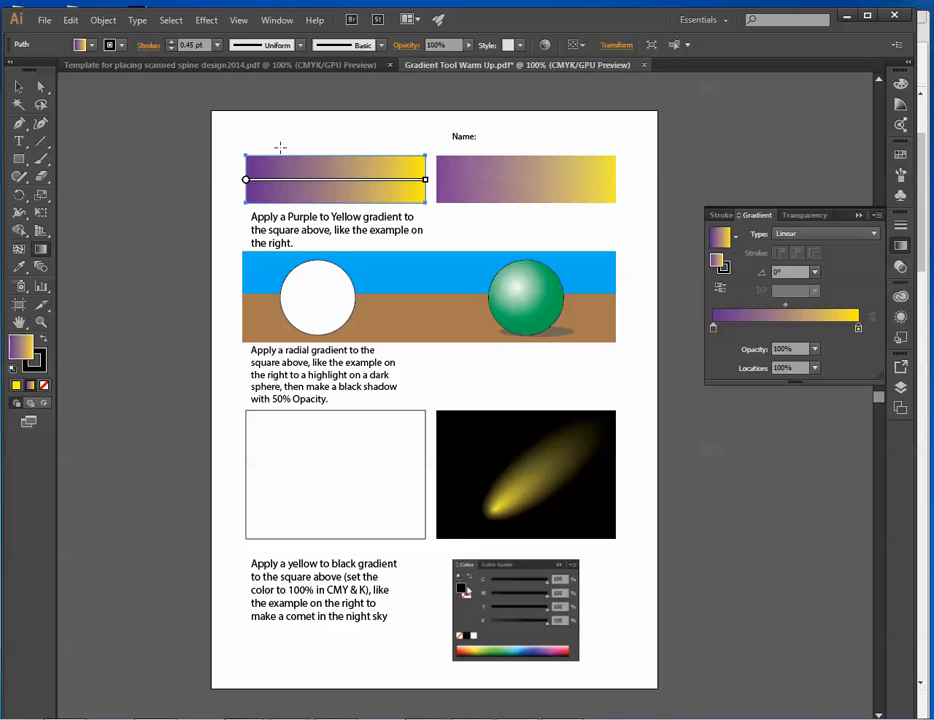
{"action": "mouse_move", "coordinate": [290, 182]}
{"action": "mouse_move", "coordinate": [241, 215]}
{"action": "left_mouse_down"}
{"action": "mouse_move", "coordinate": [400, 132]}
{"action": "mouse_move", "coordinate": [404, 140]}
{"action": "left_mouse_up"}
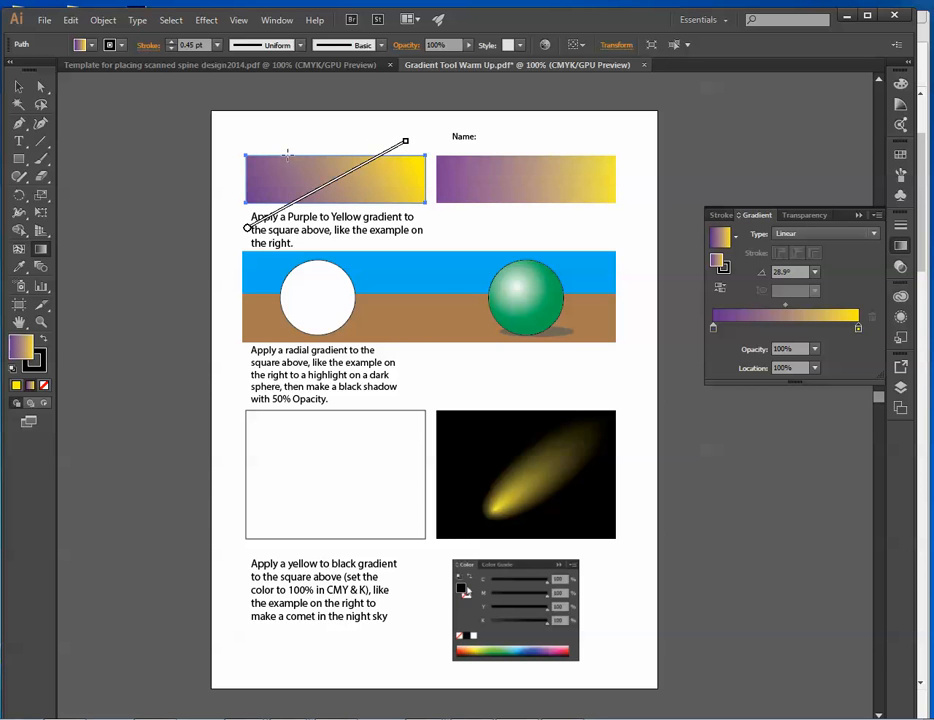
{"action": "left_click_drag", "start_coordinate": [288, 155], "coordinate": [313, 195]}
{"action": "left_click_drag", "start_coordinate": [345, 144], "coordinate": [345, 200]}
{"action": "left_click_drag", "start_coordinate": [269, 182], "coordinate": [407, 175]}
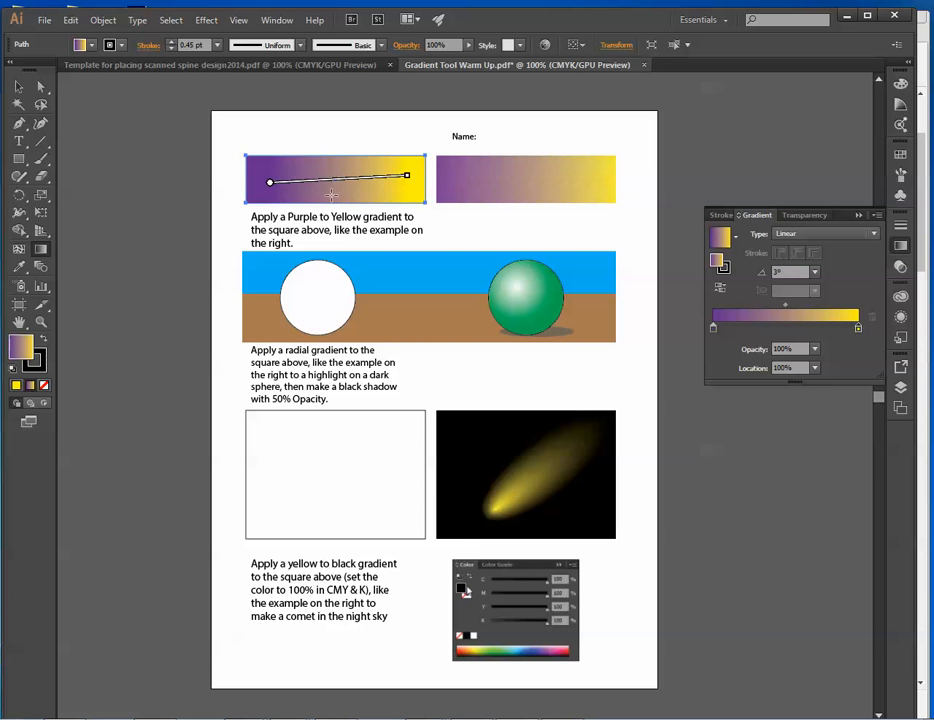
{"action": "left_click_drag", "start_coordinate": [307, 193], "coordinate": [373, 159]}
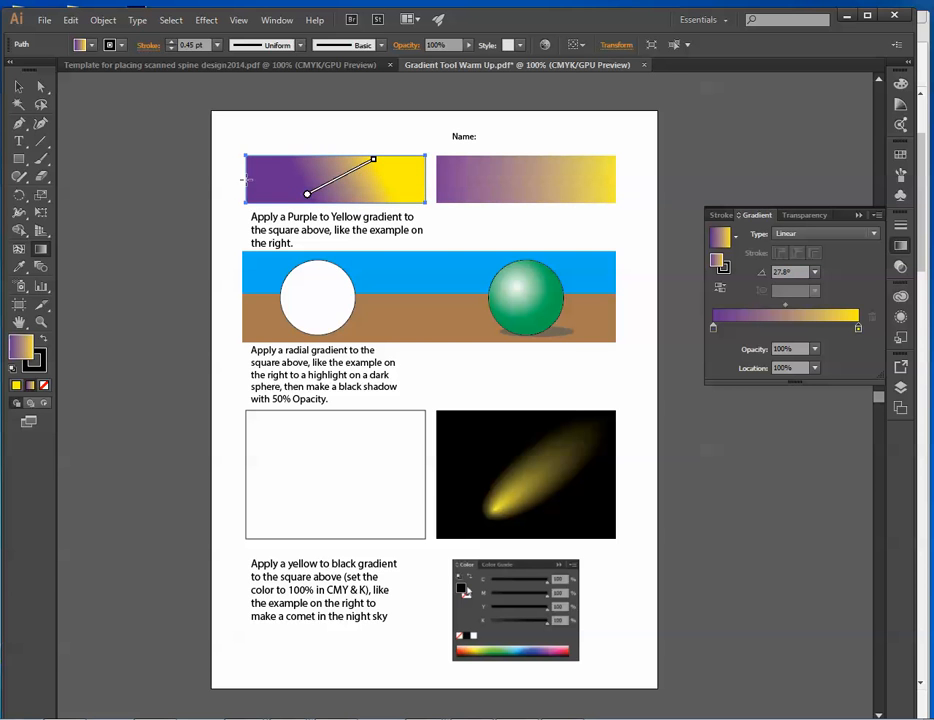
{"action": "left_click_drag", "start_coordinate": [246, 180], "coordinate": [423, 180]}
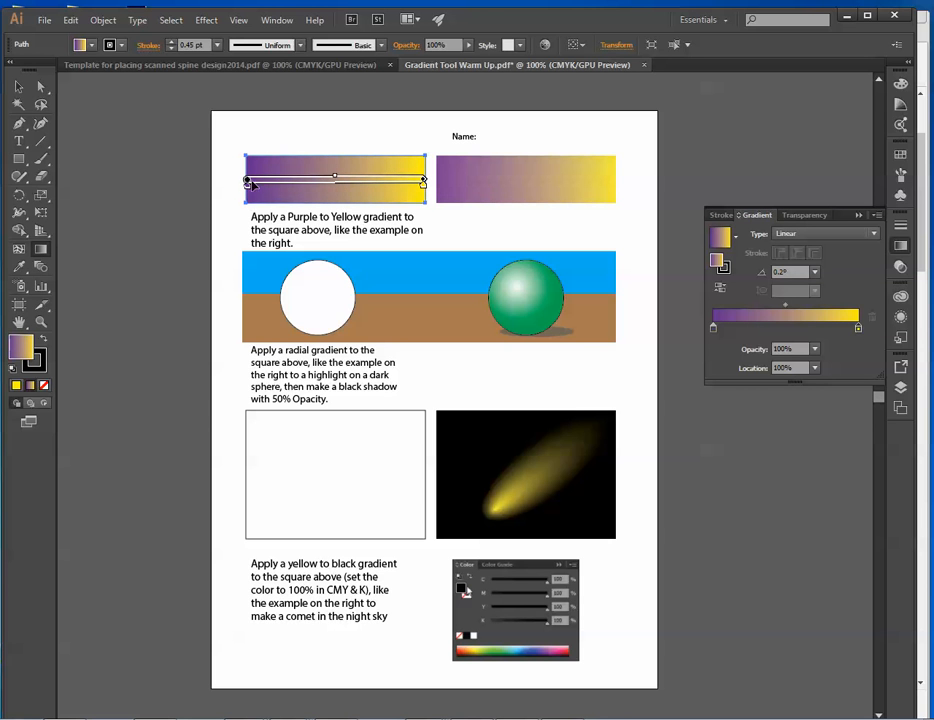
Move the purple stop inward and bring the yellow stop close beside it for a sharp color transition.
{"action": "left_click_drag", "start_coordinate": [247, 188], "coordinate": [304, 188]}
{"action": "left_click_drag", "start_coordinate": [421, 183], "coordinate": [312, 177]}
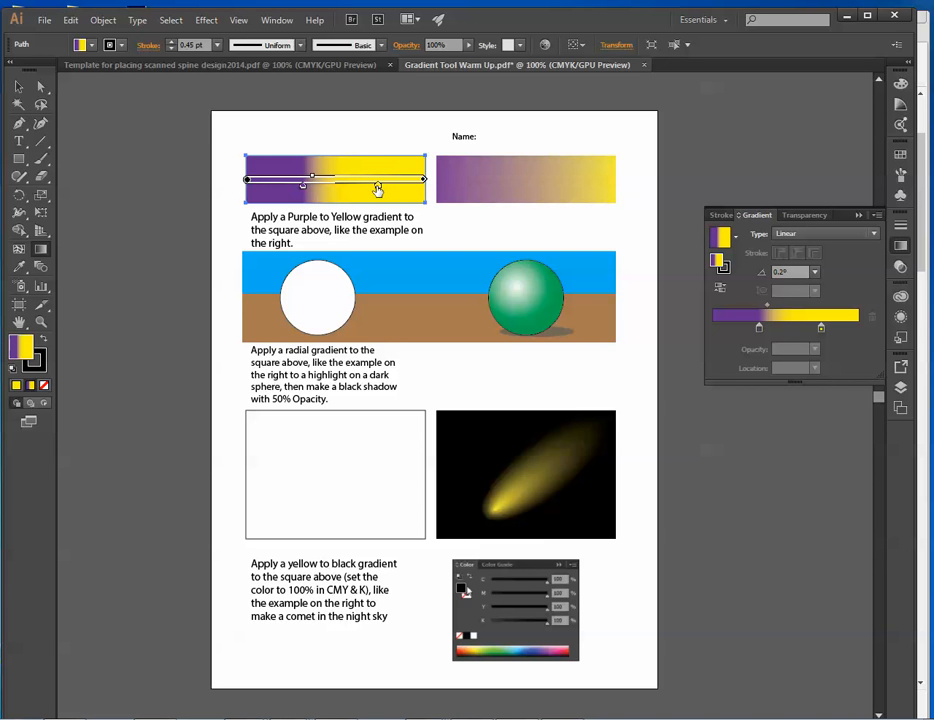
{"action": "mouse_move", "coordinate": [377, 189]}
{"action": "left_mouse_down"}
{"action": "mouse_move", "coordinate": [314, 193]}
{"action": "mouse_move", "coordinate": [310, 180]}
{"action": "left_mouse_up"}
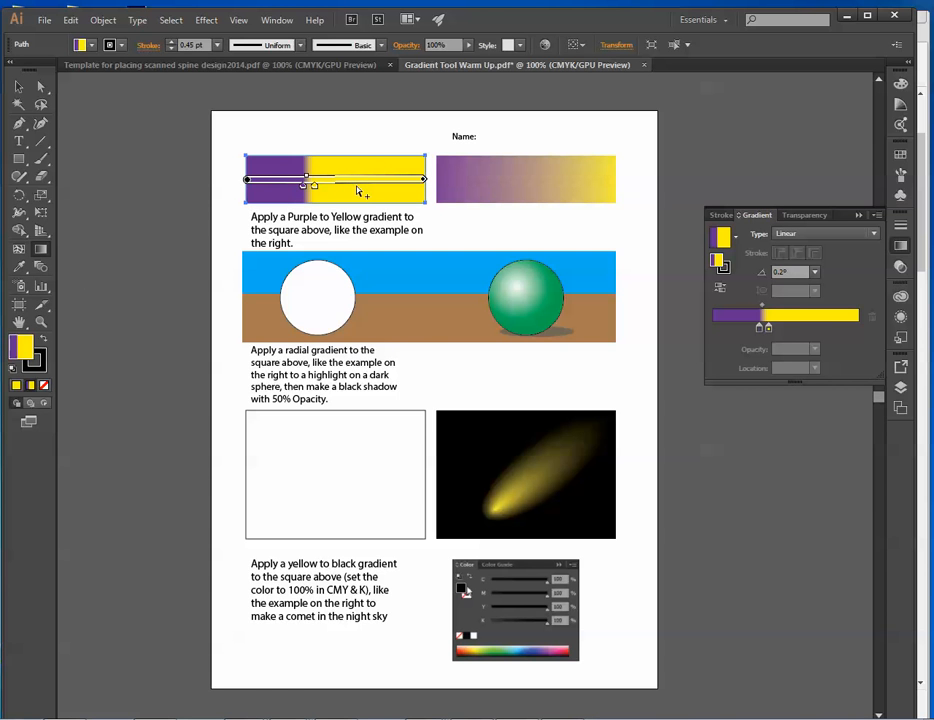
Add an orange color stop at 61.91% on the top rectangle's gradient.
{"action": "left_click", "coordinate": [357, 188]}
{"action": "double_click", "coordinate": [357, 188]}
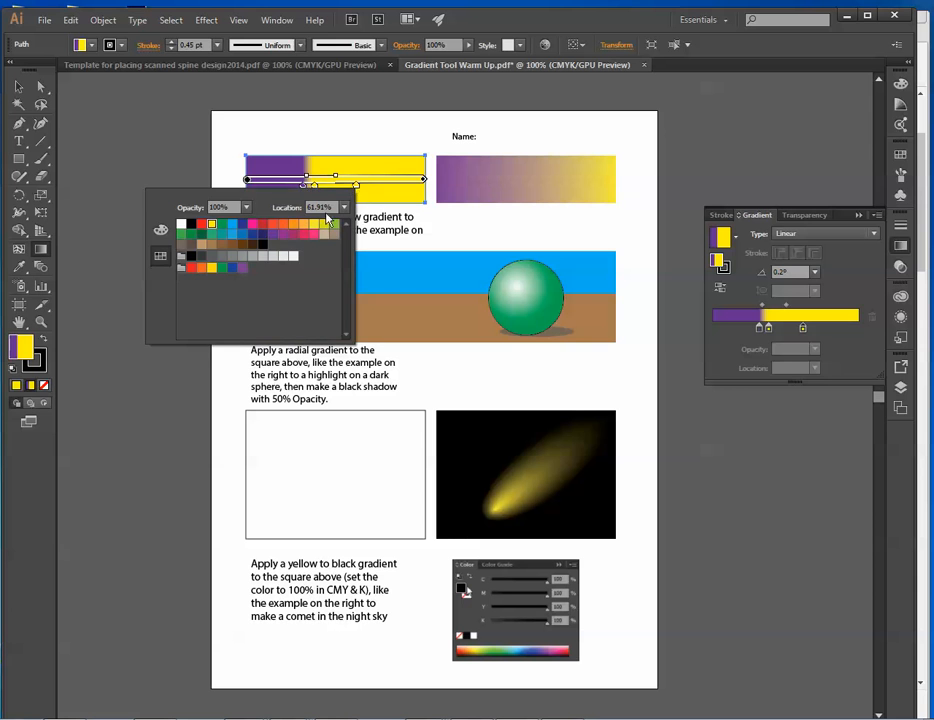
{"action": "left_click", "coordinate": [294, 224]}
{"action": "left_click", "coordinate": [388, 189]}
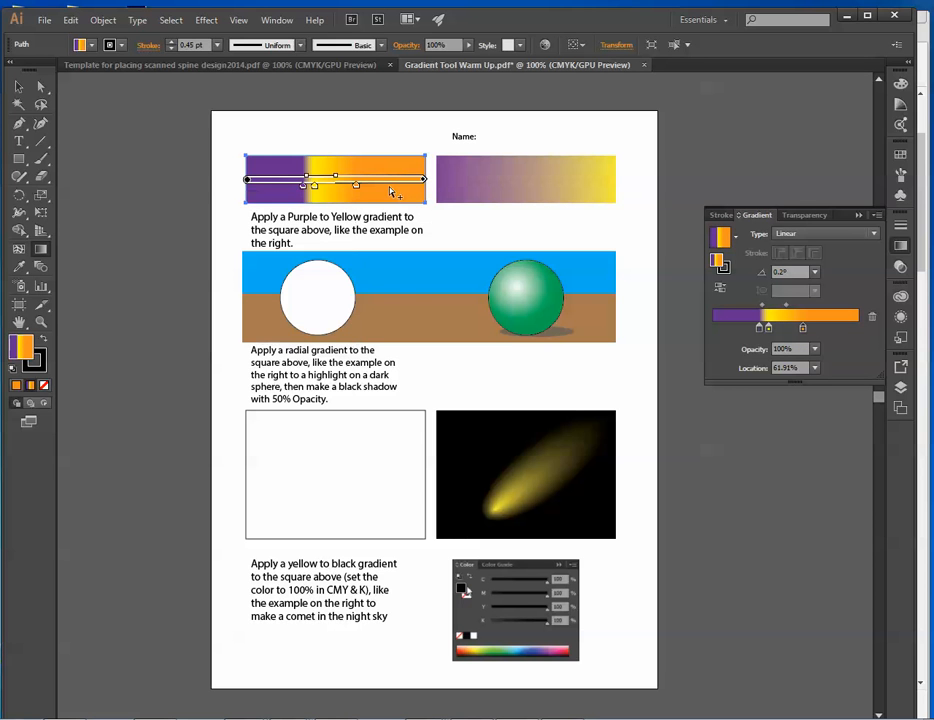
Add a bright pink color stop at 84.28% on the top rectangle's gradient.
{"action": "left_click", "coordinate": [395, 188]}
{"action": "double_click", "coordinate": [397, 188]}
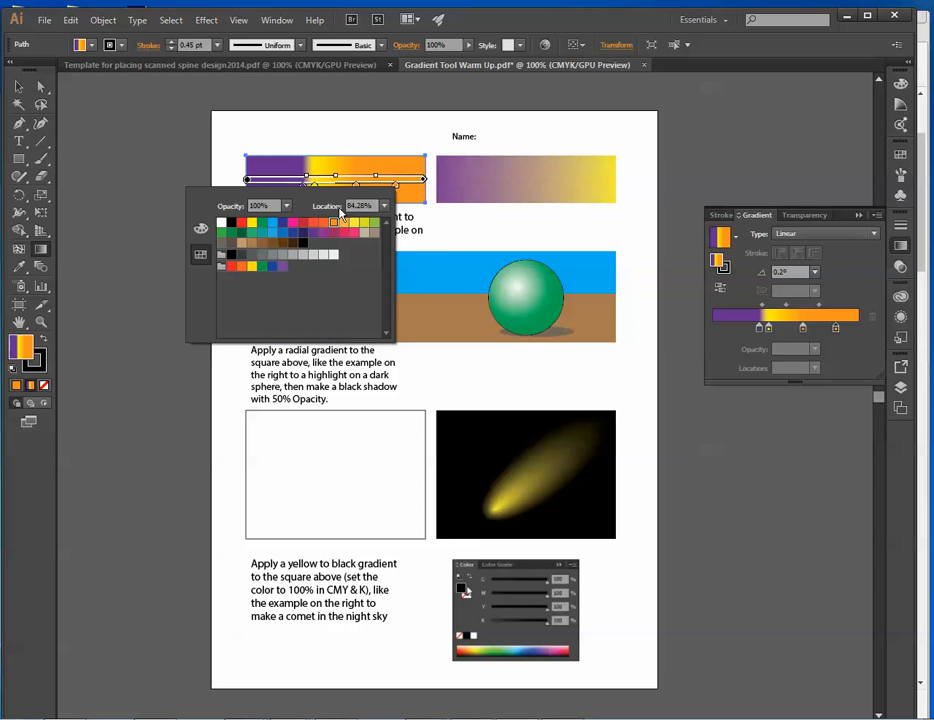
{"action": "left_click", "coordinate": [292, 222]}
{"action": "left_click", "coordinate": [407, 181]}
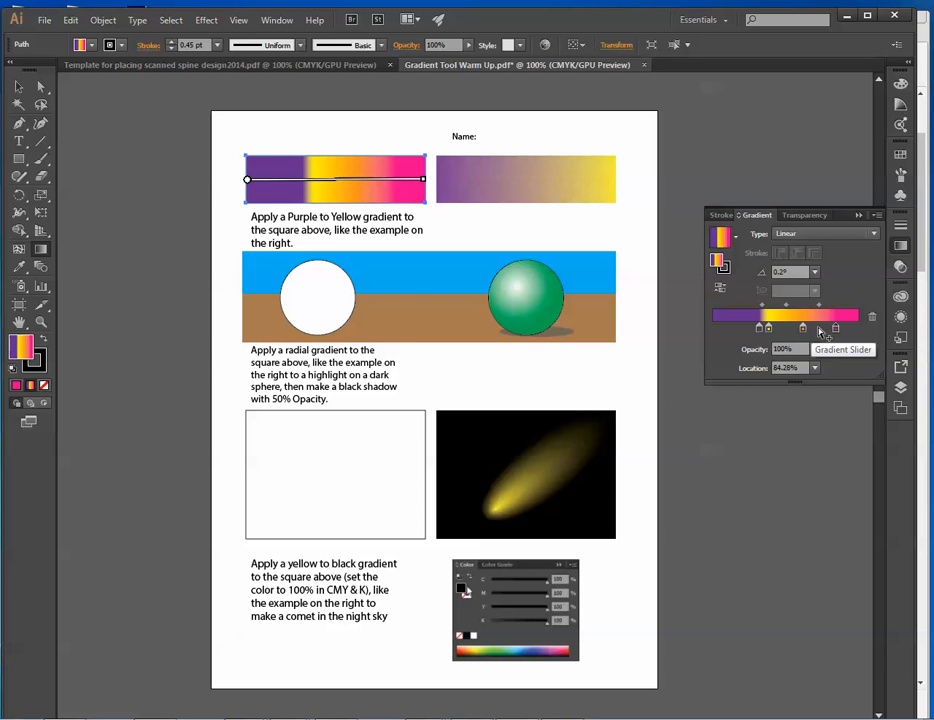
Reduce the top rectangle's gradient to two stops, purple at 0% and yellow at 100%, removing the orange, pink and extra intermediate stops.
{"action": "left_click", "coordinate": [819, 330]}
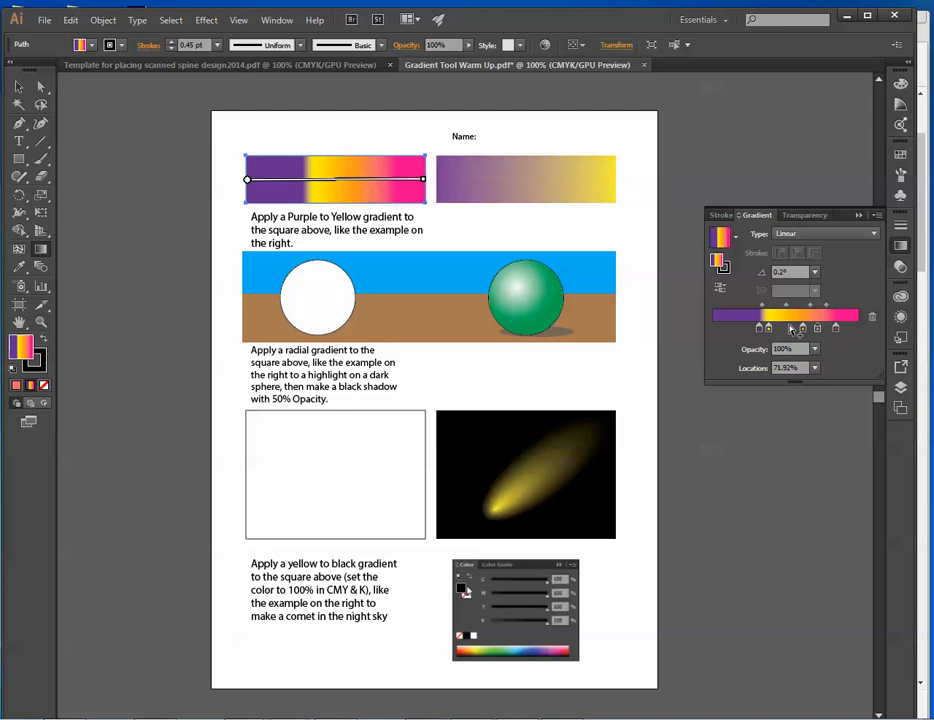
{"action": "left_click_drag", "start_coordinate": [819, 334], "coordinate": [818, 411]}
{"action": "left_click_drag", "start_coordinate": [803, 332], "coordinate": [836, 352]}
{"action": "left_click", "coordinate": [828, 338]}
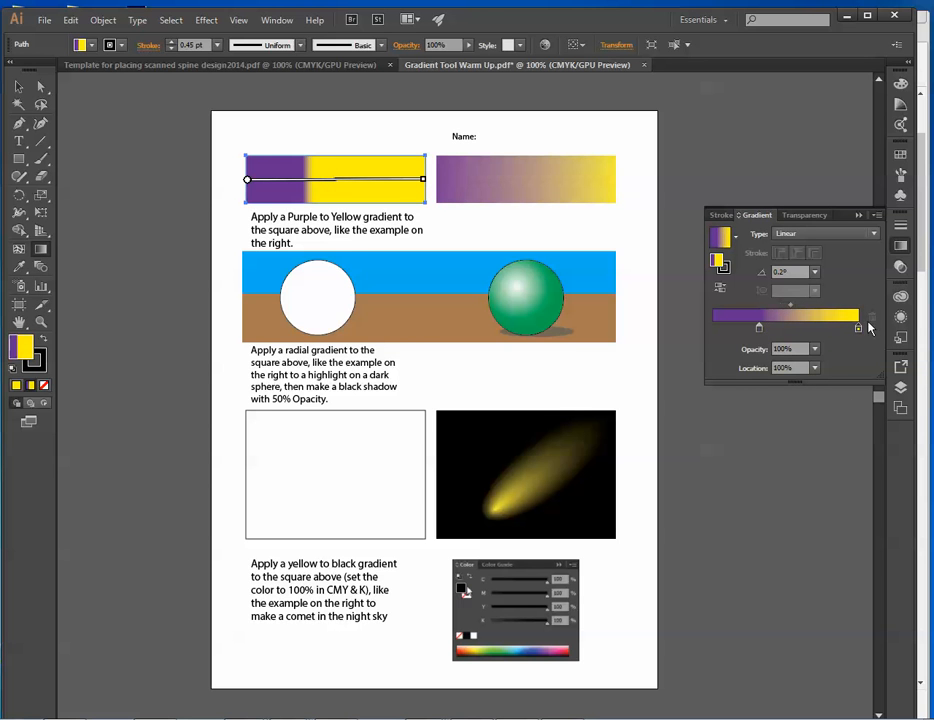
{"action": "left_click_drag", "start_coordinate": [770, 334], "coordinate": [858, 330]}
{"action": "left_click_drag", "start_coordinate": [759, 330], "coordinate": [710, 330]}
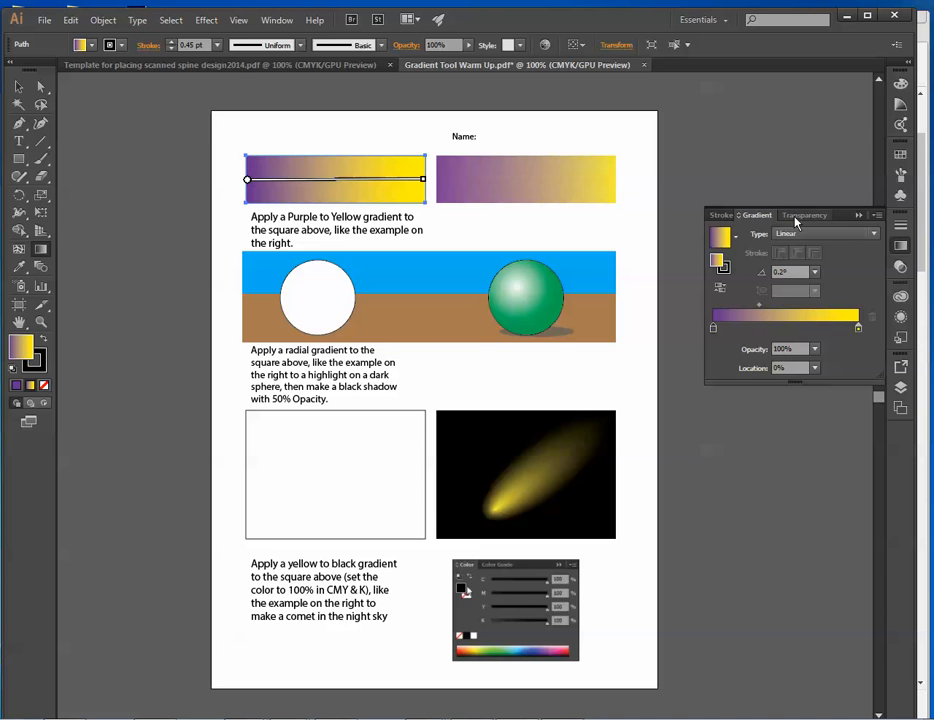
Set the purple stop's opacity to 30%, then move the rectangle over the white circle and bring it to the front.
{"action": "left_click", "coordinate": [815, 349]}
{"action": "left_click", "coordinate": [834, 412]}
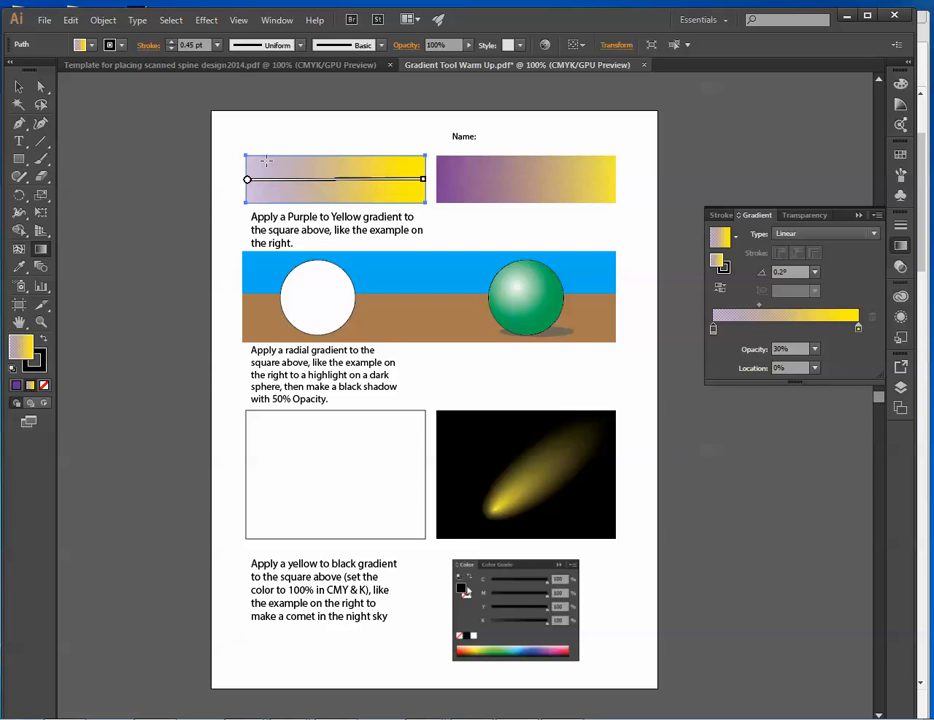
{"action": "left_click", "coordinate": [18, 86]}
{"action": "left_click", "coordinate": [127, 108]}
{"action": "left_click_drag", "start_coordinate": [350, 178], "coordinate": [385, 275]}
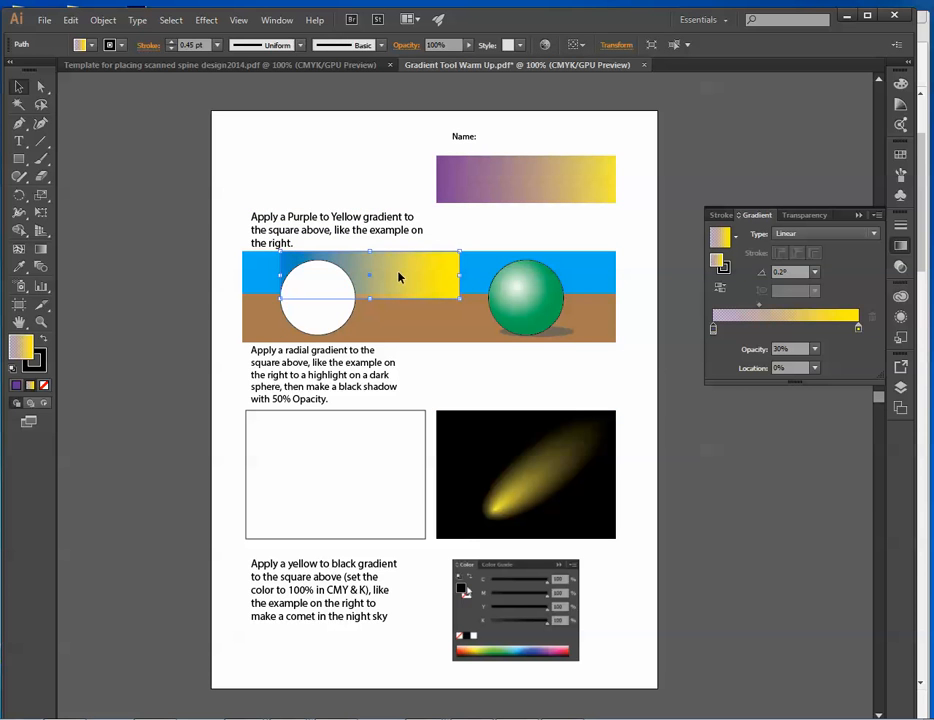
{"action": "key", "text": "ctrl+shift+]"}
{"action": "left_click", "coordinate": [311, 120]}
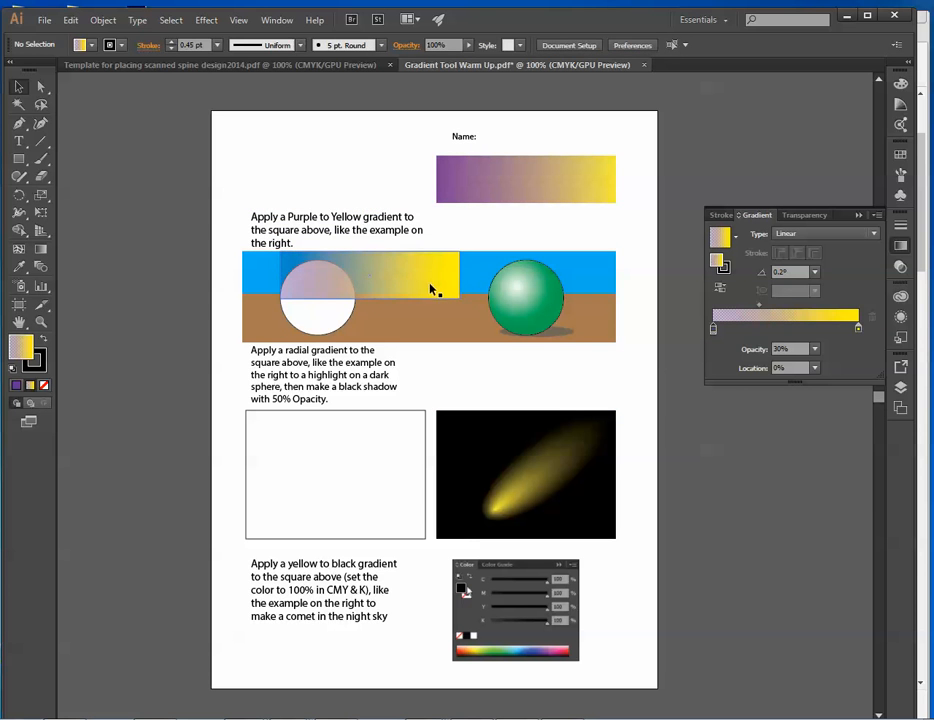
Shift the rectangle across the scene and back above its instructions, trying 0% opacity for the purple stop before restoring 100%.
{"action": "left_click_drag", "start_coordinate": [432, 287], "coordinate": [316, 291]}
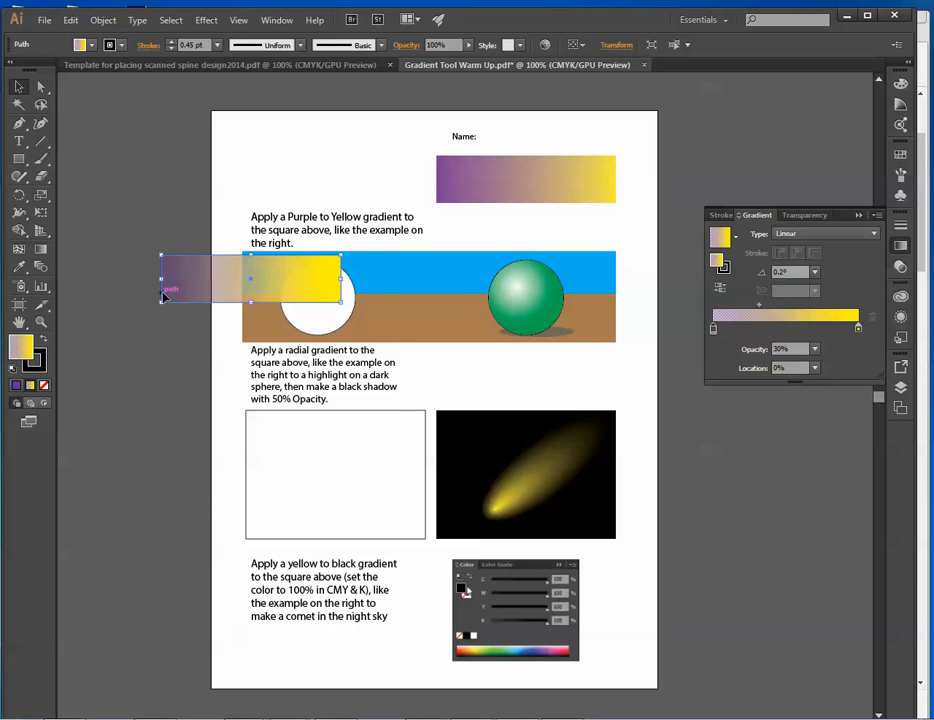
{"action": "left_click_drag", "start_coordinate": [312, 280], "coordinate": [386, 184]}
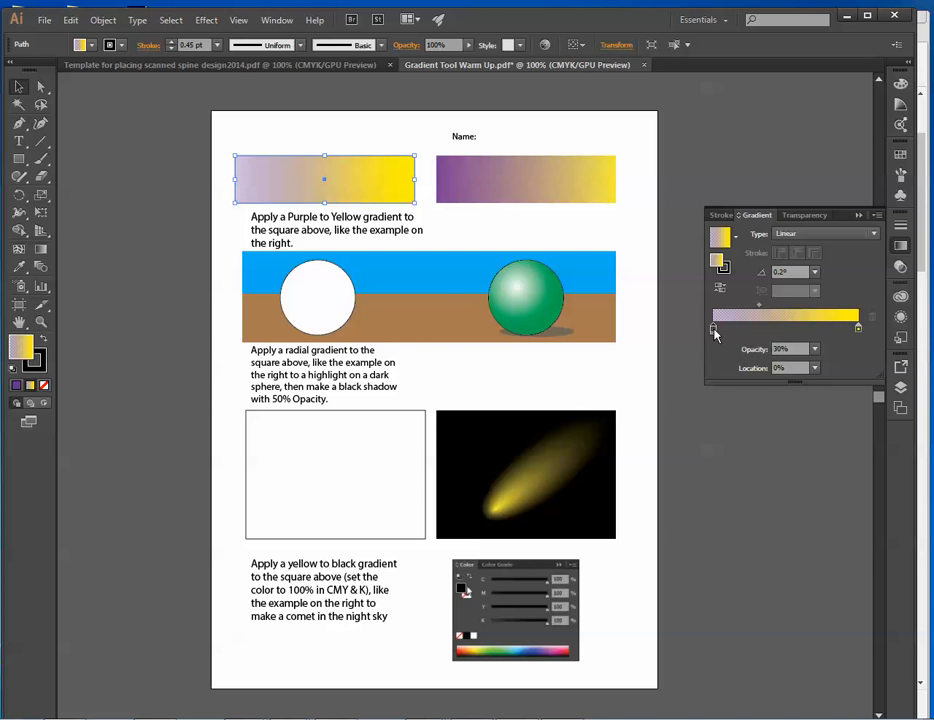
{"action": "left_click", "coordinate": [815, 349]}
{"action": "left_click", "coordinate": [831, 365]}
{"action": "left_click", "coordinate": [815, 350]}
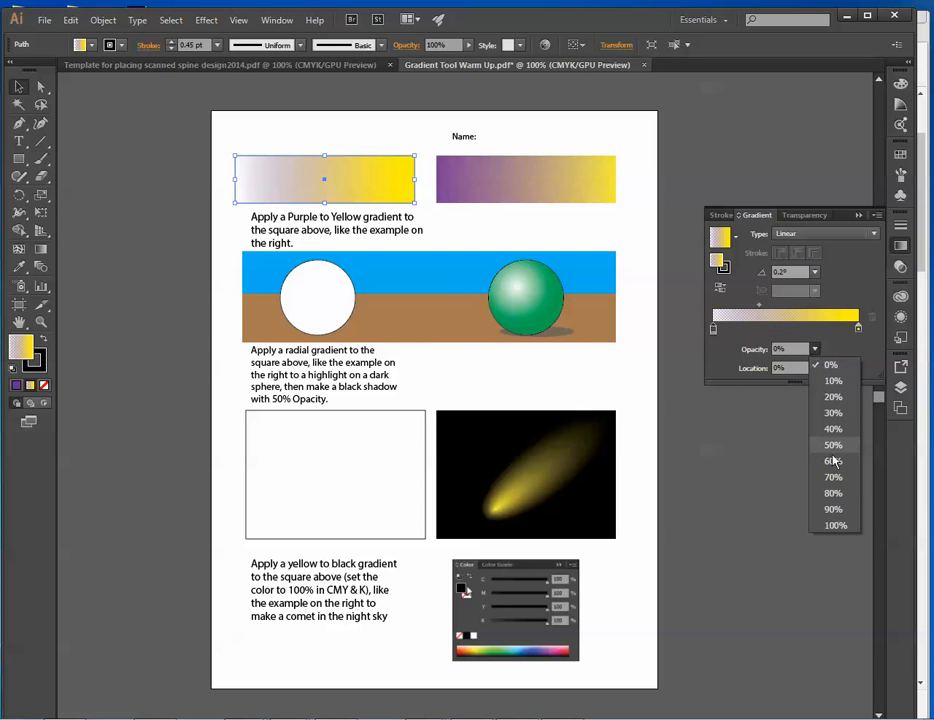
{"action": "left_click", "coordinate": [835, 525]}
{"action": "left_click", "coordinate": [355, 145]}
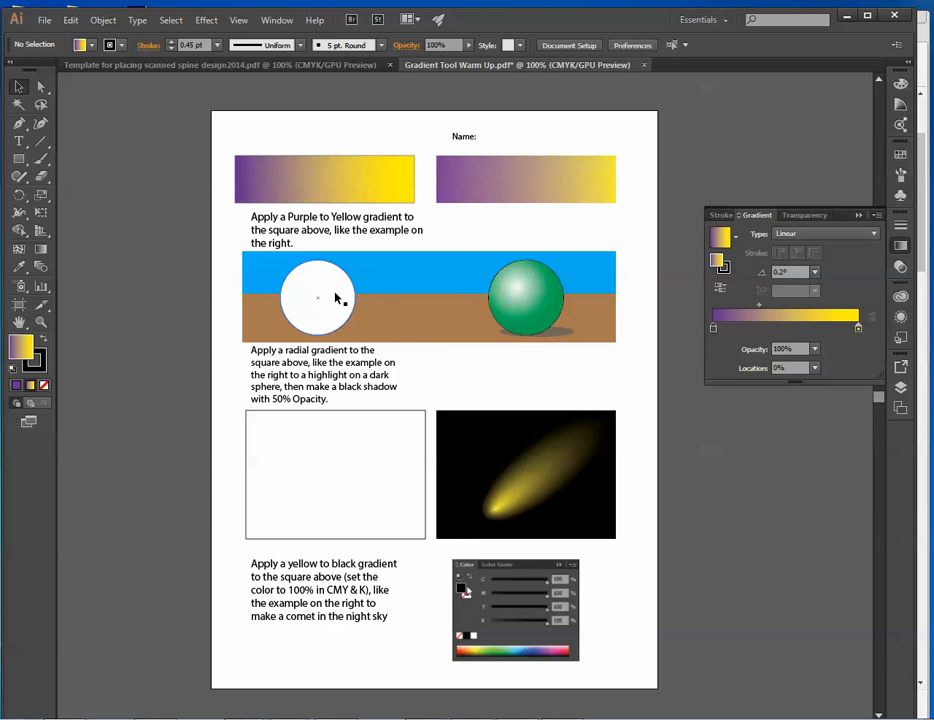
{"action": "left_click", "coordinate": [355, 166]}
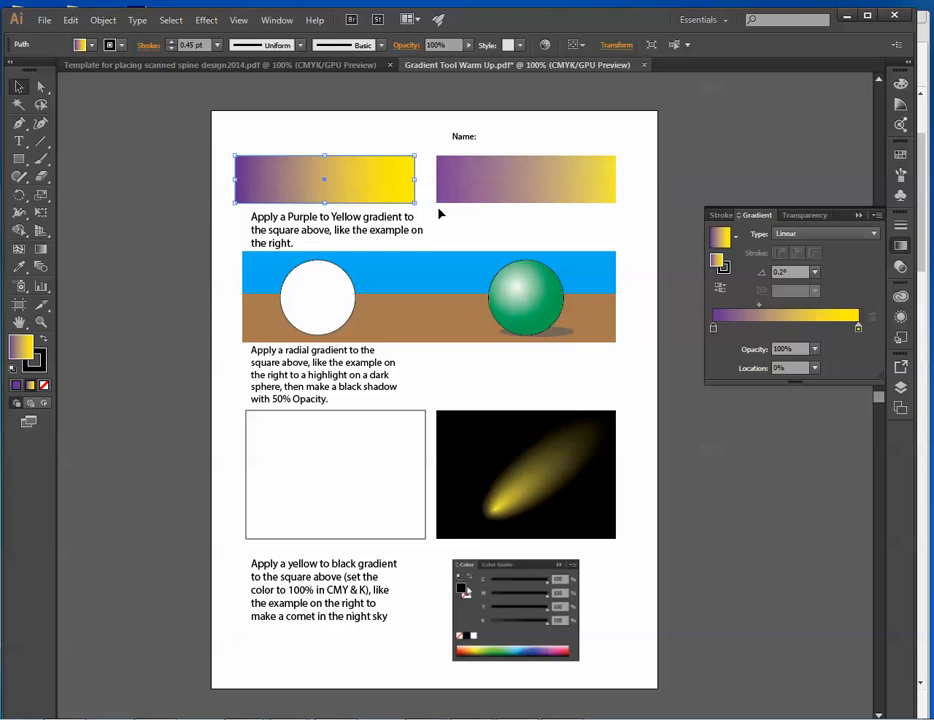
Fill the white circle with the purple-to-yellow gradient and set the gradient type to Radial.
{"action": "left_click", "coordinate": [313, 299]}
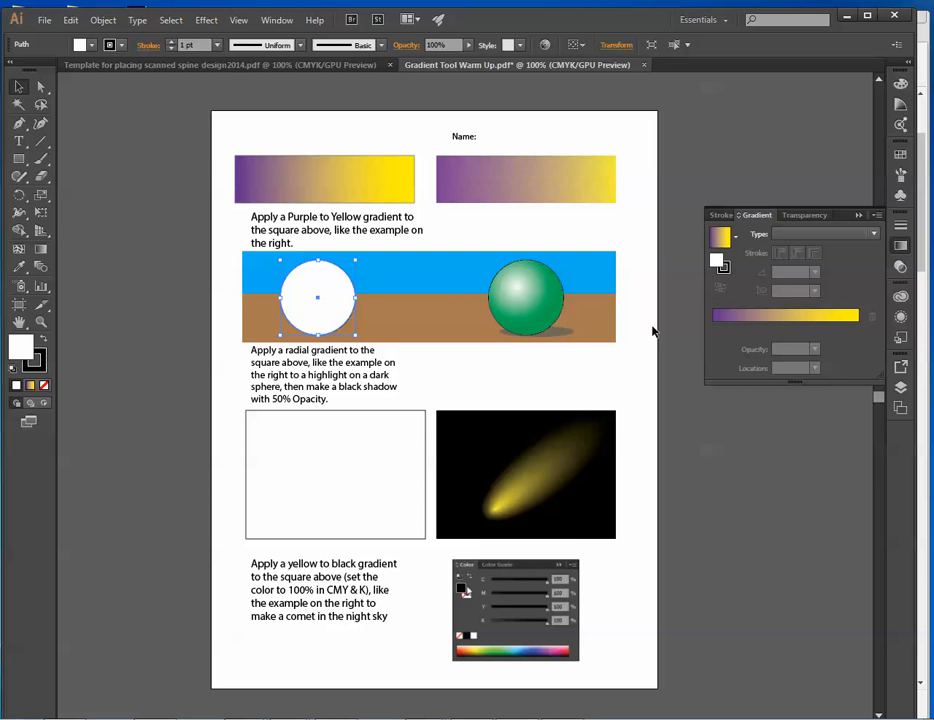
{"action": "left_click", "coordinate": [795, 333]}
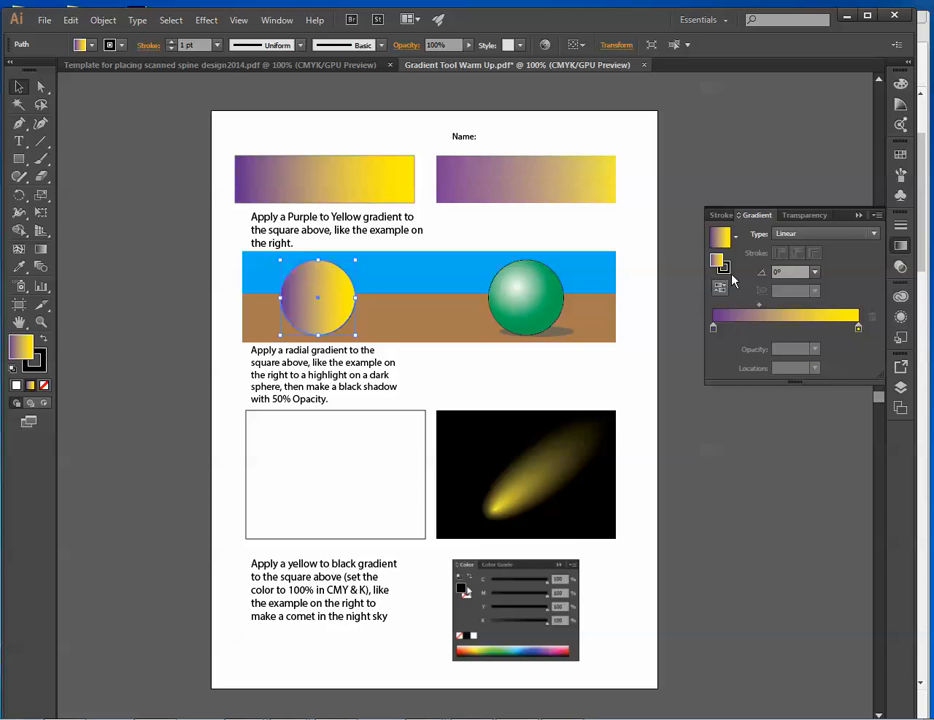
{"action": "left_click", "coordinate": [789, 236]}
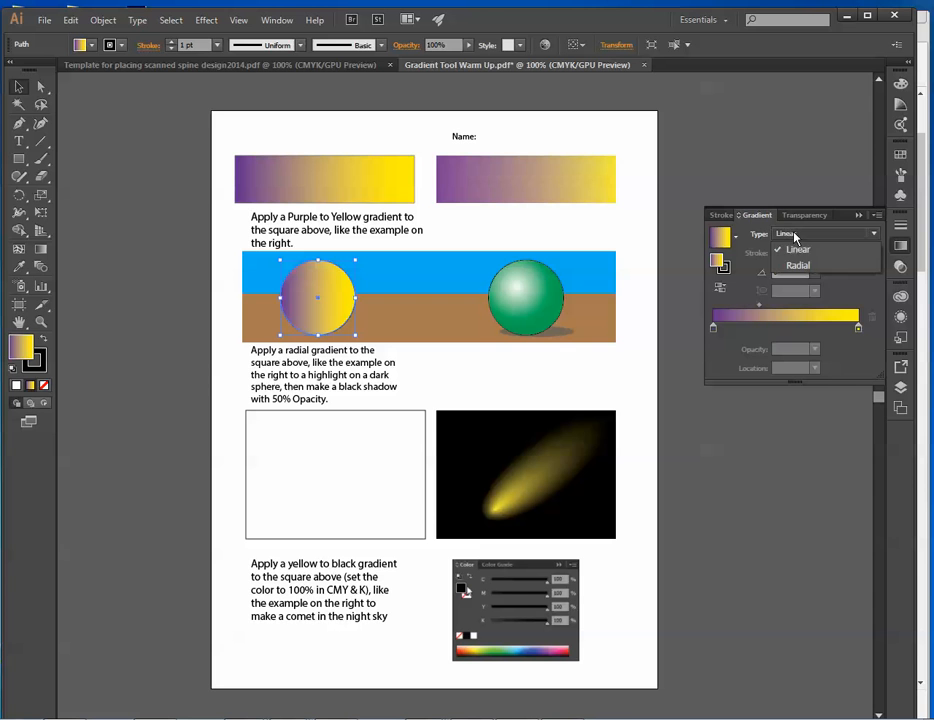
{"action": "left_click", "coordinate": [807, 268]}
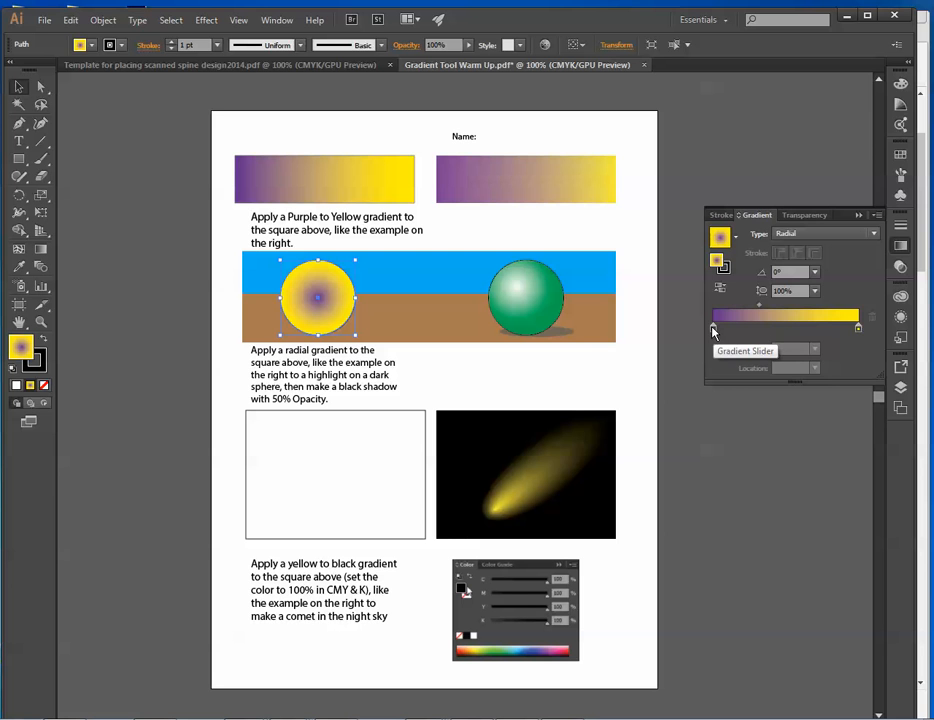
Reorder the circle's gradient so purple is the outer stop at 100%, and recolor the yellow center stop at 0% white.
{"action": "mouse_move", "coordinate": [714, 331]}
{"action": "left_mouse_down"}
{"action": "mouse_move", "coordinate": [828, 330]}
{"action": "mouse_move", "coordinate": [707, 329]}
{"action": "left_mouse_up"}
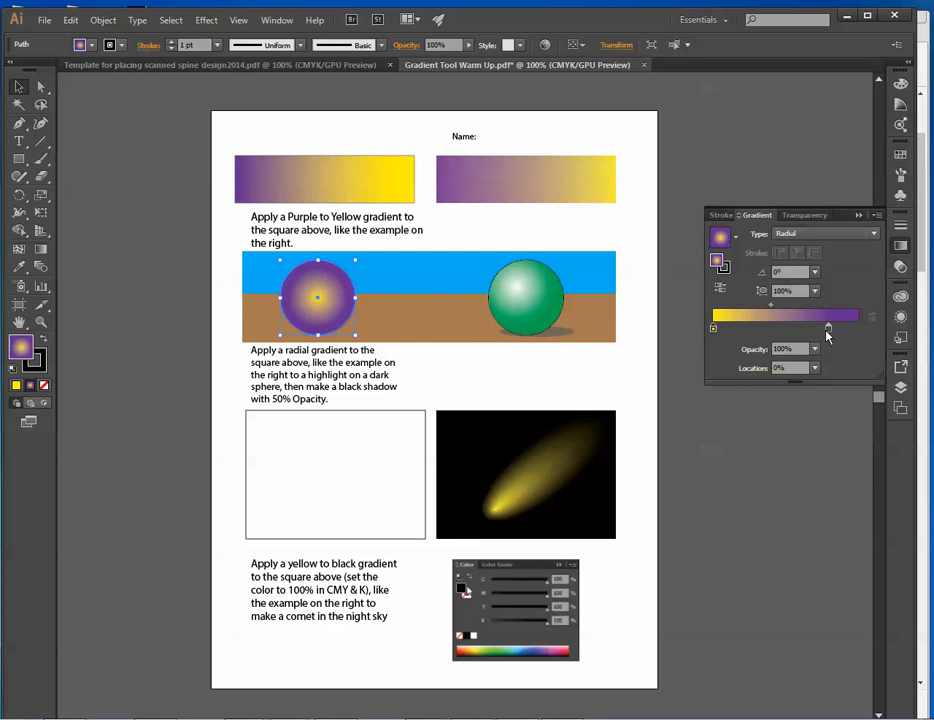
{"action": "left_click_drag", "start_coordinate": [828, 330], "coordinate": [872, 330]}
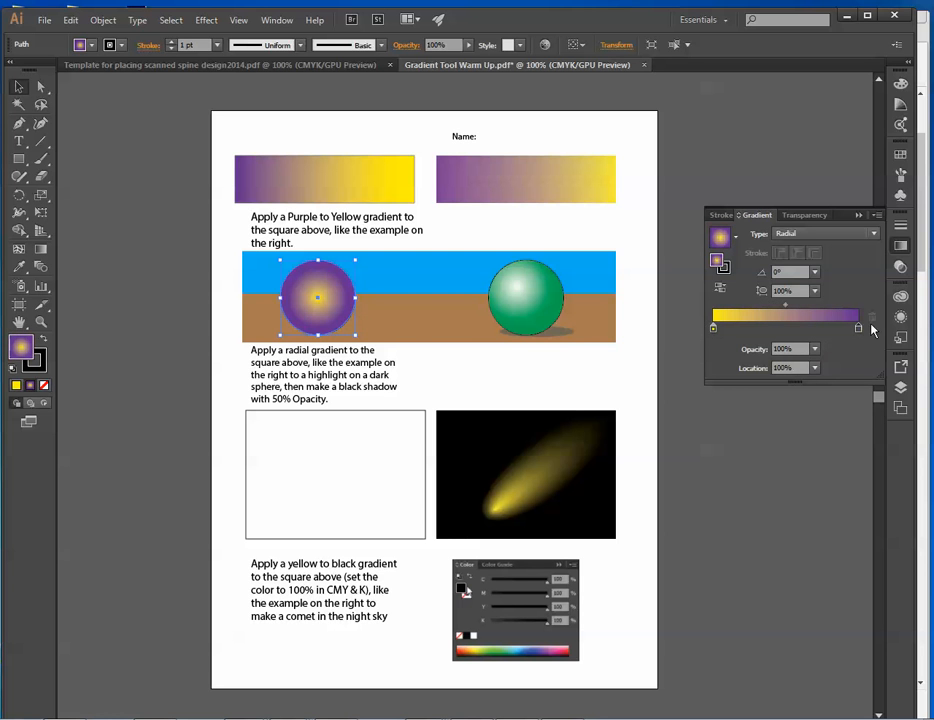
{"action": "double_click", "coordinate": [714, 331]}
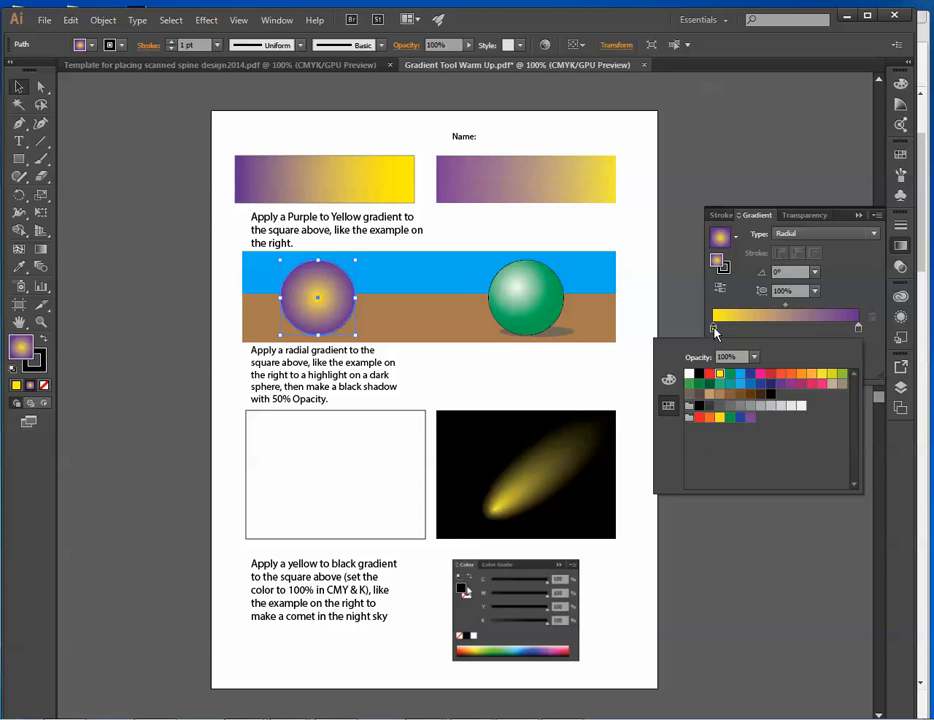
{"action": "left_click", "coordinate": [688, 374]}
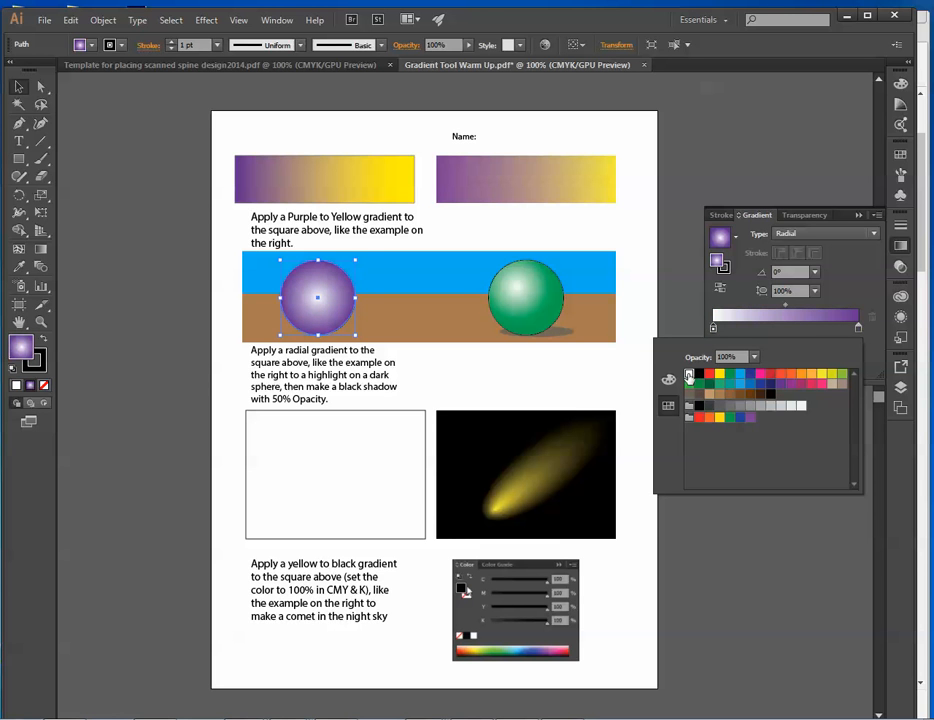
{"action": "left_click", "coordinate": [826, 325]}
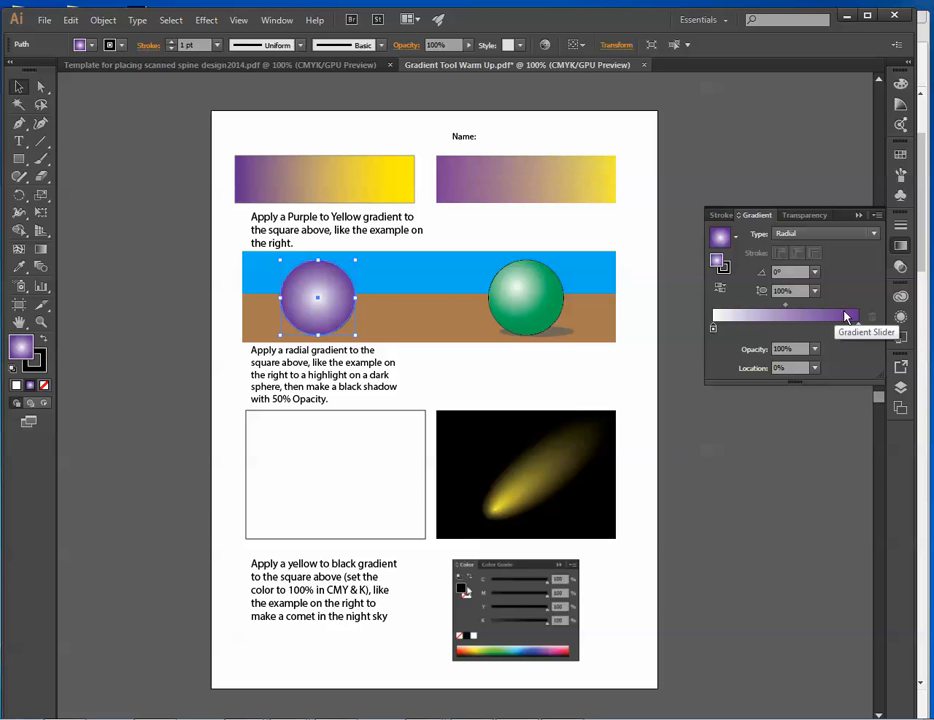
Activate the Gradient tool on the circle to adjust its radial highlight directly on the artwork.
{"action": "left_click", "coordinate": [41, 251]}
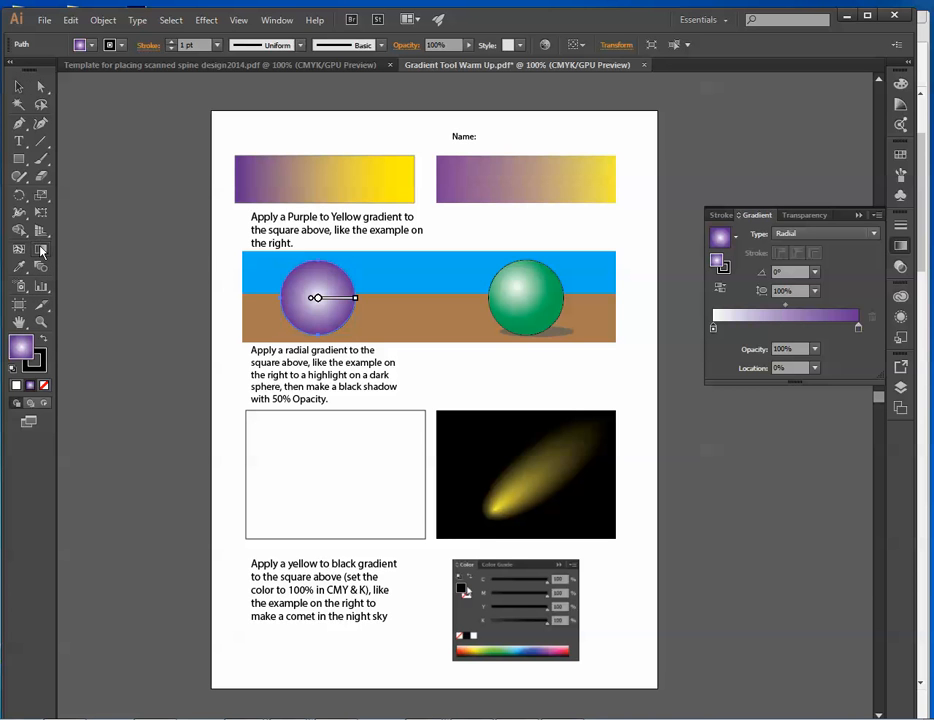
{"action": "mouse_move", "coordinate": [313, 304]}
{"action": "left_click", "coordinate": [41, 322]}
{"action": "left_click", "coordinate": [329, 296]}
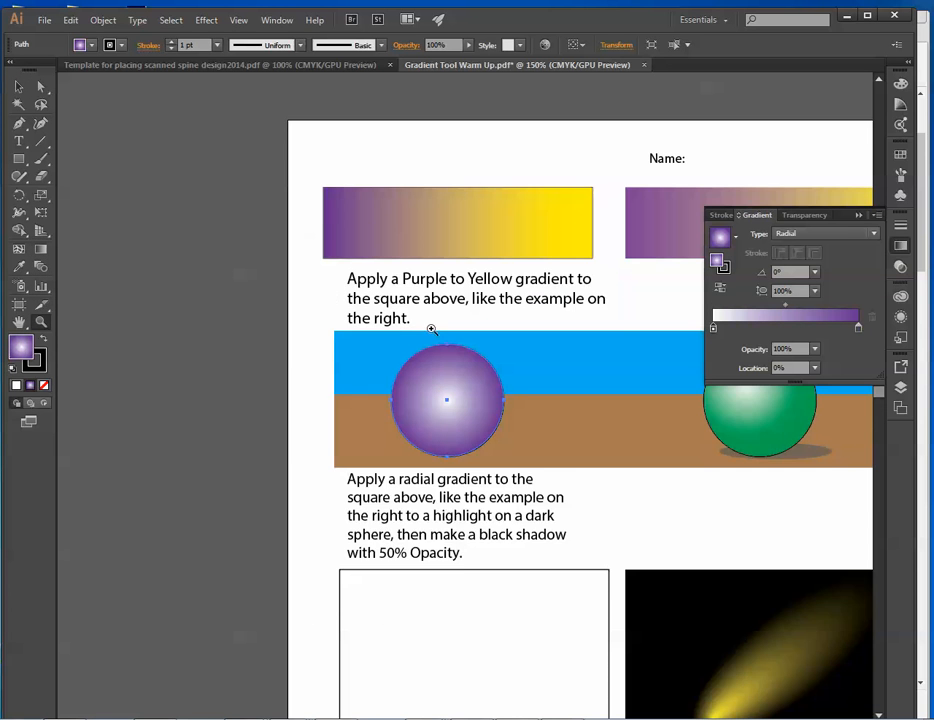
{"action": "left_click", "coordinate": [450, 392]}
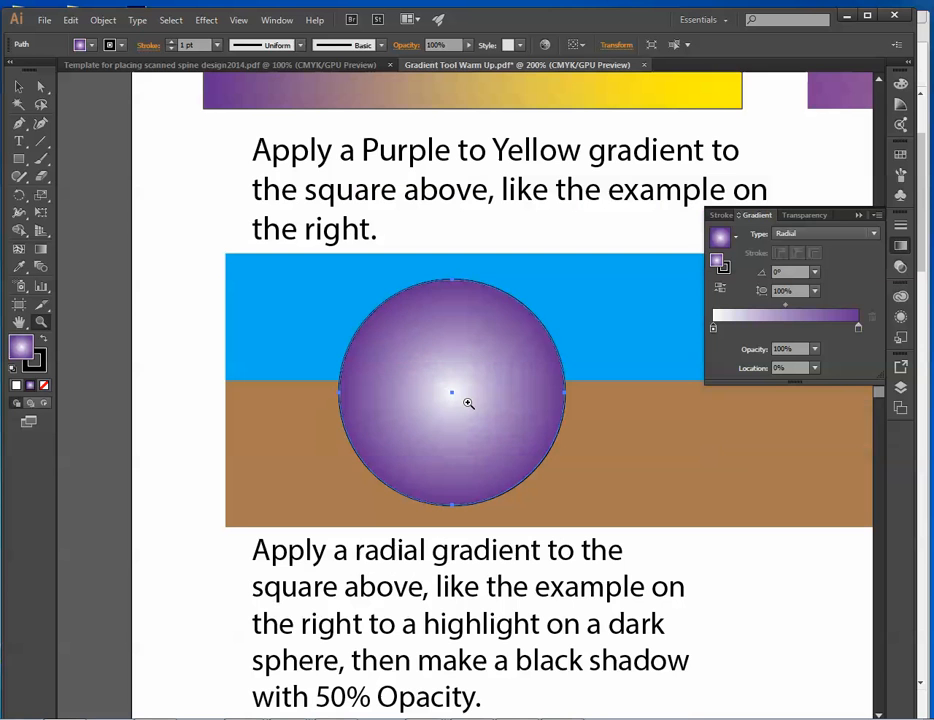
{"action": "left_click", "coordinate": [40, 249]}
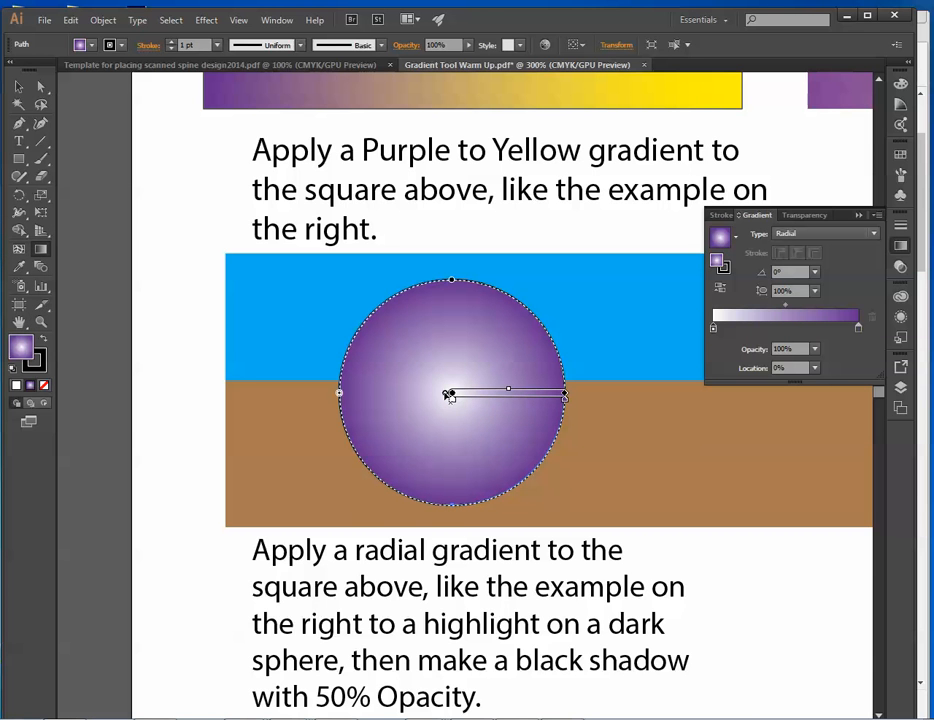